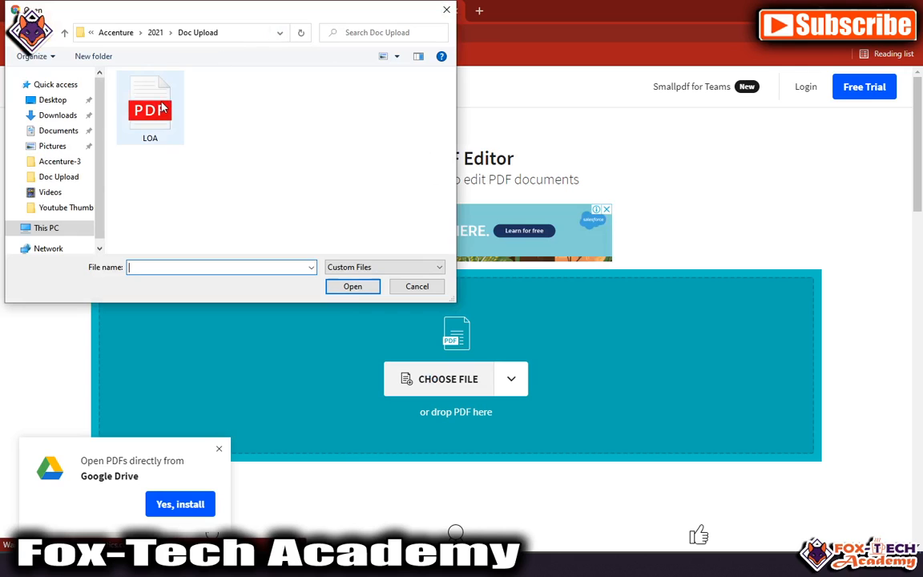
# Step: Move the file picker window lower on the screen
pyautogui.moveTo(200, 19); pyautogui.dragTo(199, 189)
# Step: Open LOA.pdf in the editor and start adding an image at its signature section
pyautogui.doubleClick(160, 277)
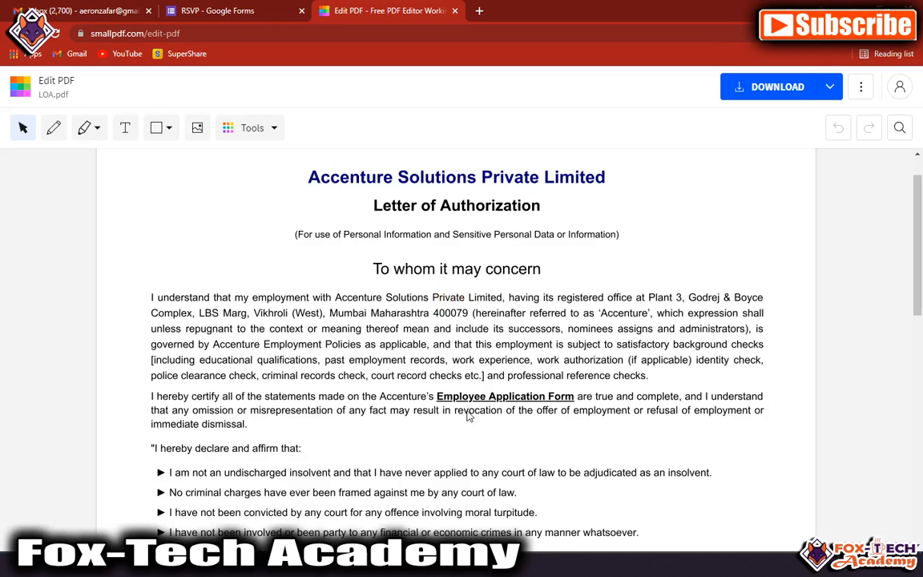
pyautogui.scroll(-15, 326, 344)
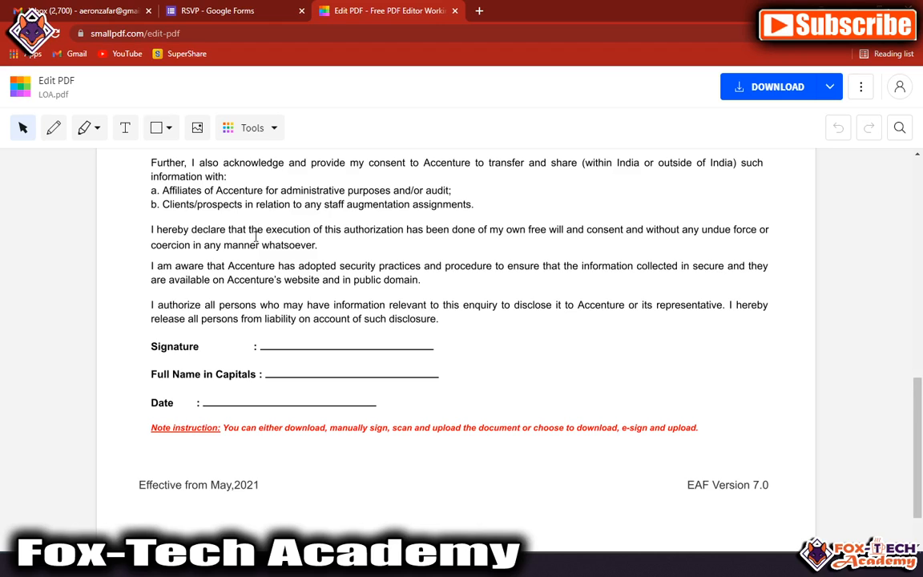
pyautogui.click(197, 127)
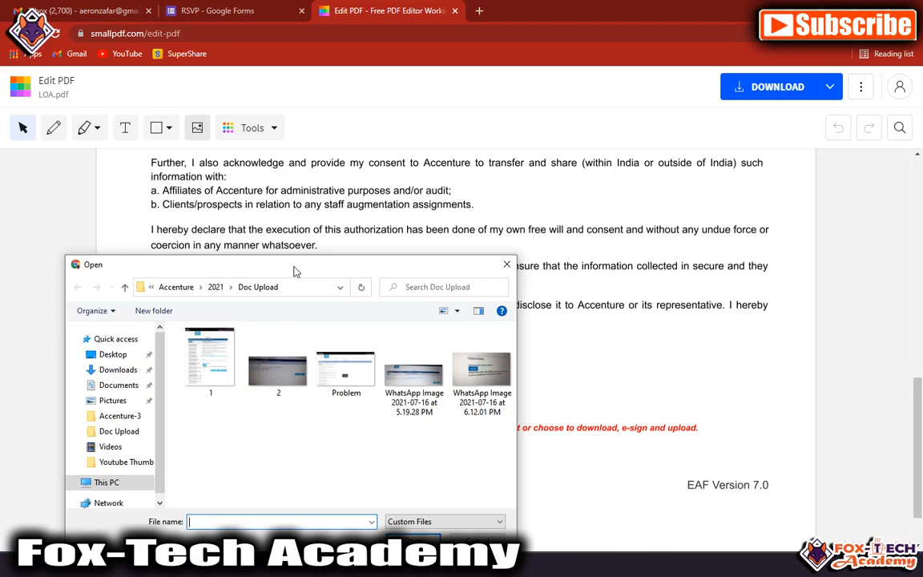
# Step: Choose the signature JPG from Documents > Word > Resume
pyautogui.click(117, 385)
pyautogui.scroll(-2, 321, 417)
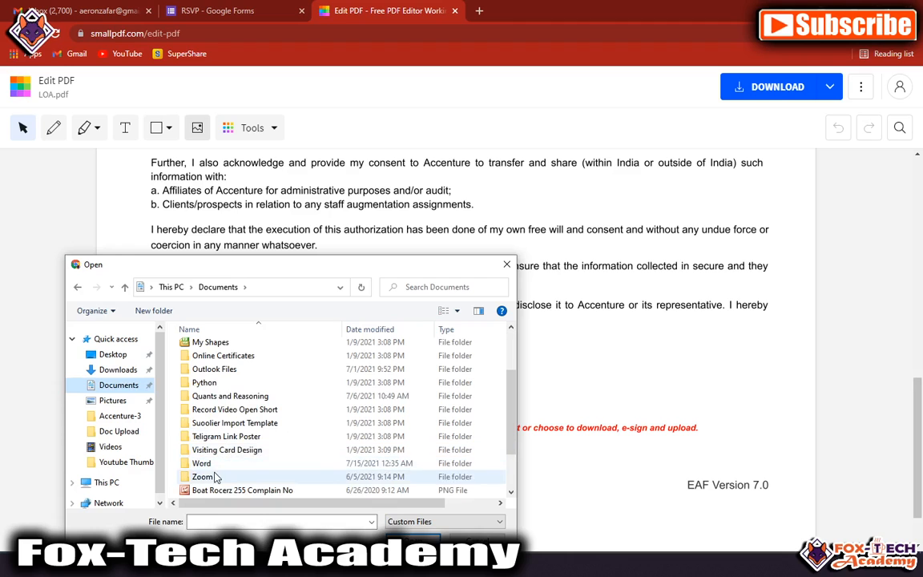
pyautogui.click(218, 465)
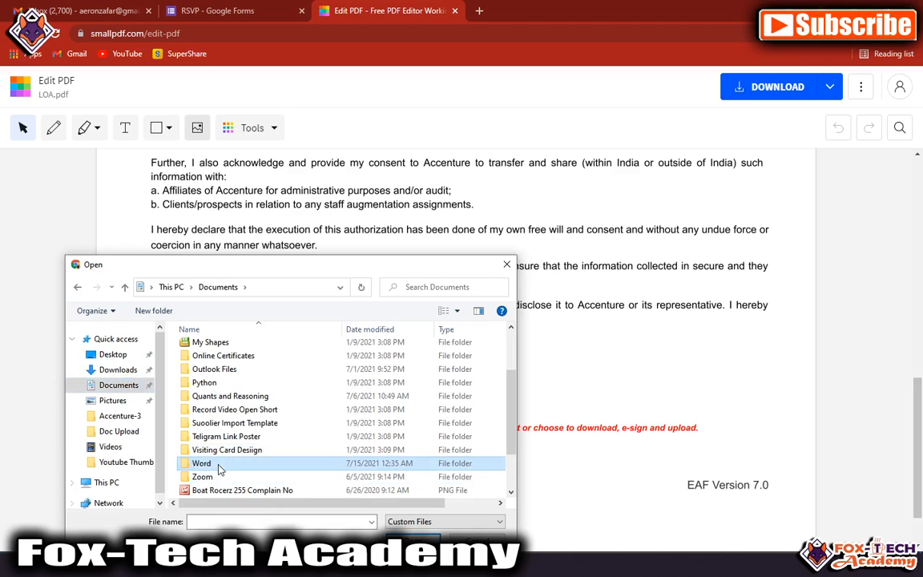
pyautogui.doubleClick(218, 465)
pyautogui.doubleClick(215, 417)
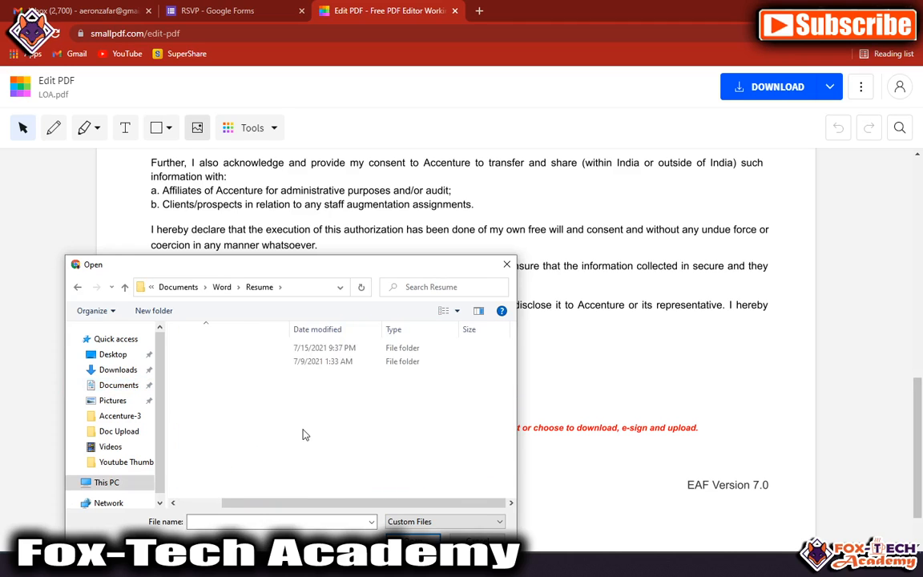
pyautogui.click(206, 361)
pyautogui.doubleClick(206, 362)
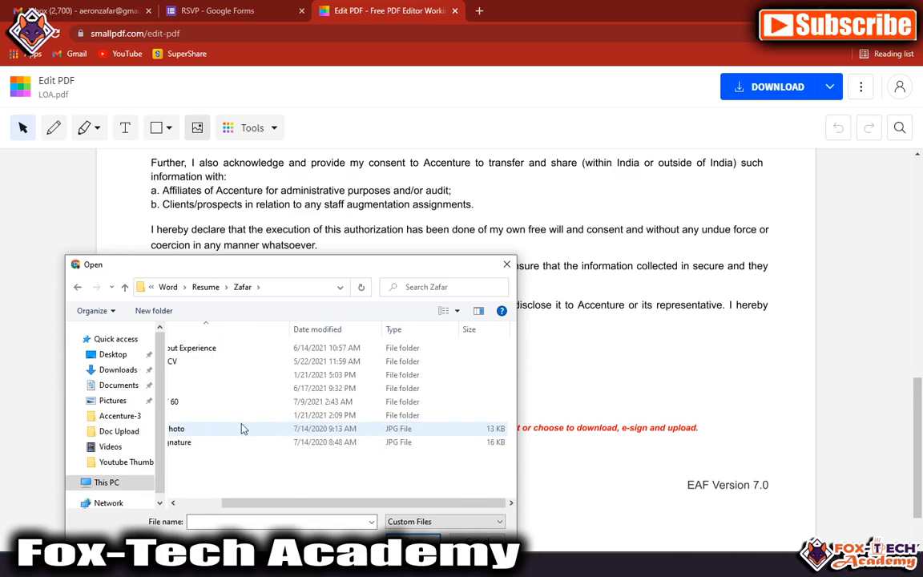
pyautogui.doubleClick(213, 442)
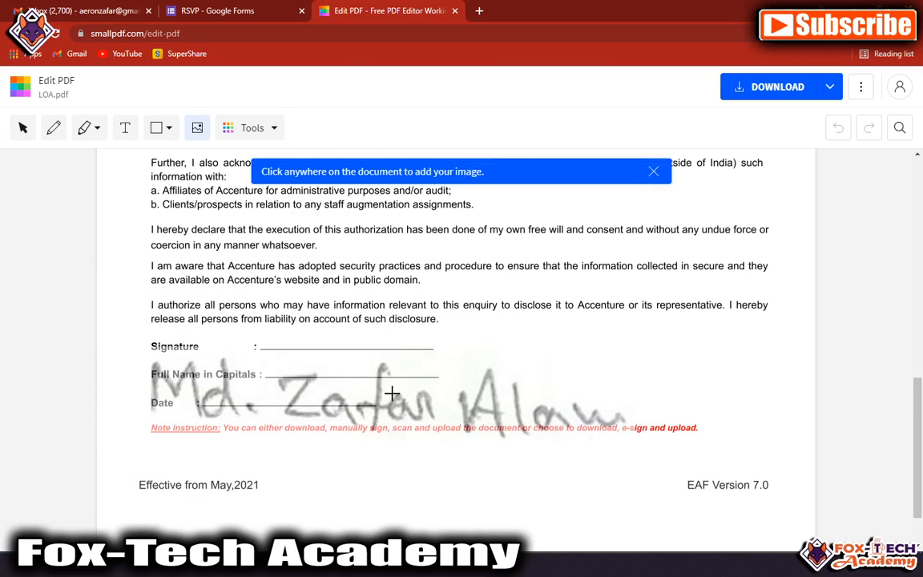
# Step: Place the signature image, shrink it, and position it on the Signature line
pyautogui.click(460, 340)
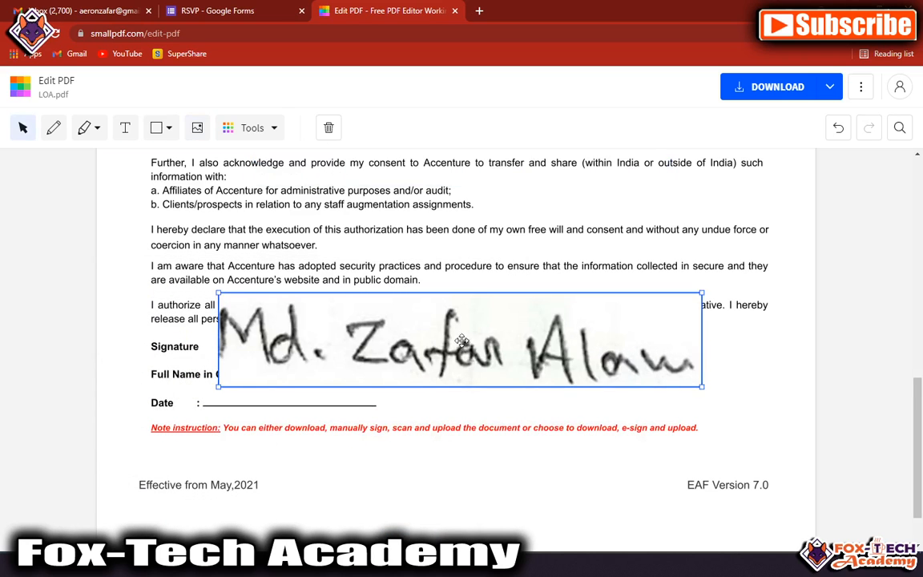
pyautogui.moveTo(701, 389)
pyautogui.mouseDown()
pyautogui.moveTo(418, 371)
pyautogui.moveTo(346, 354)
pyautogui.mouseUp()
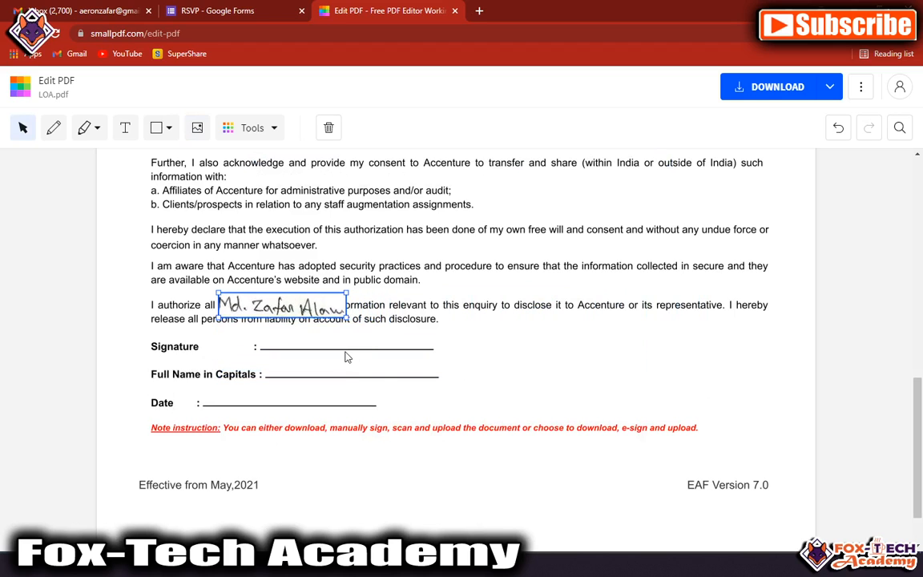
pyautogui.moveTo(323, 309)
pyautogui.mouseDown()
pyautogui.moveTo(397, 344)
pyautogui.moveTo(353, 336)
pyautogui.mouseUp()
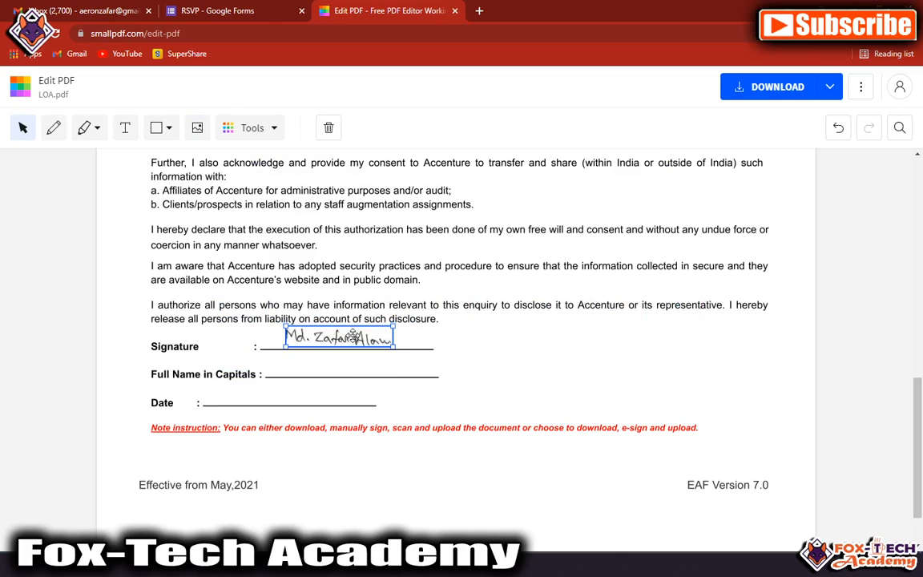
# Step: Add a text box with the signer's full name on the Full Name line
pyautogui.click(307, 376)
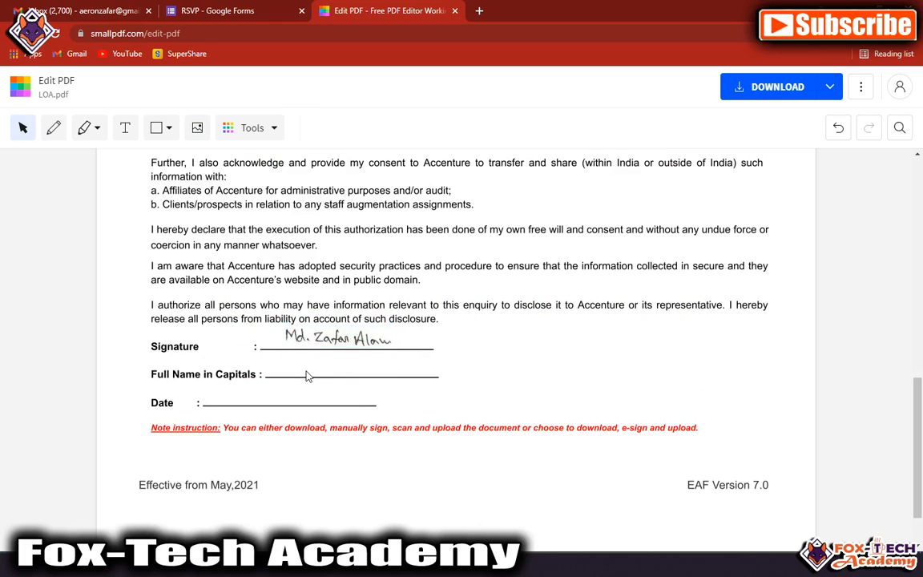
pyautogui.click(125, 127)
pyautogui.click(283, 367)
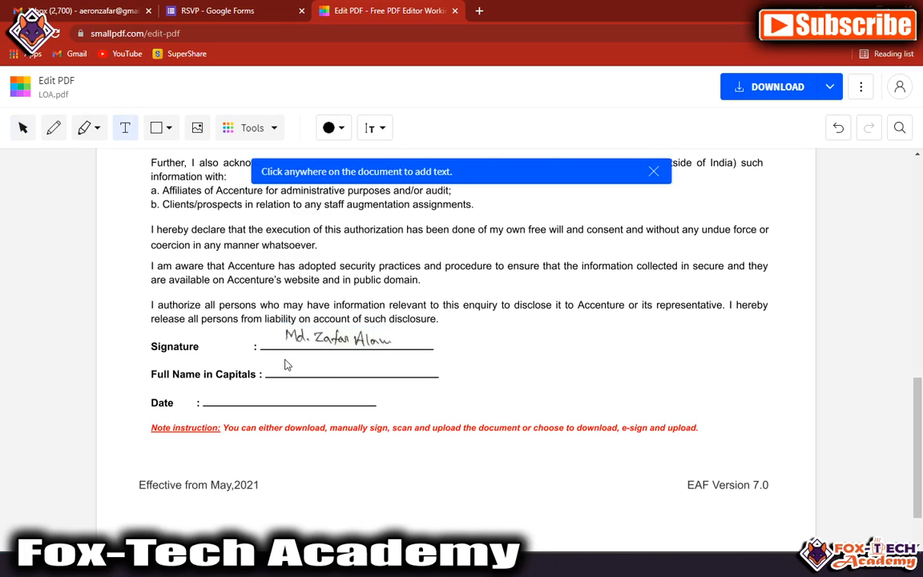
pyautogui.click(285, 361)
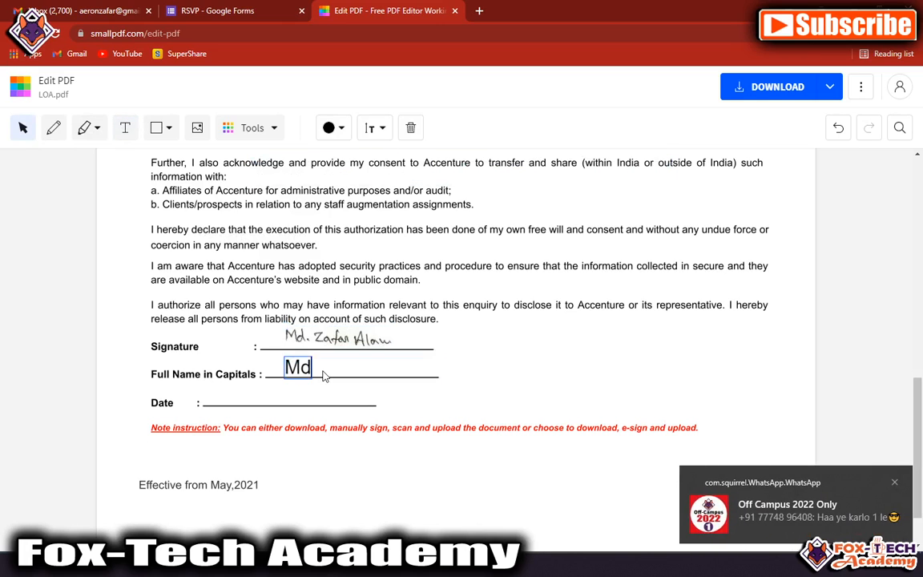
pyautogui.click(425, 371)
pyautogui.moveTo(379, 361)
pyautogui.mouseDown()
pyautogui.moveTo(362, 374)
pyautogui.moveTo(375, 360)
pyautogui.mouseUp()
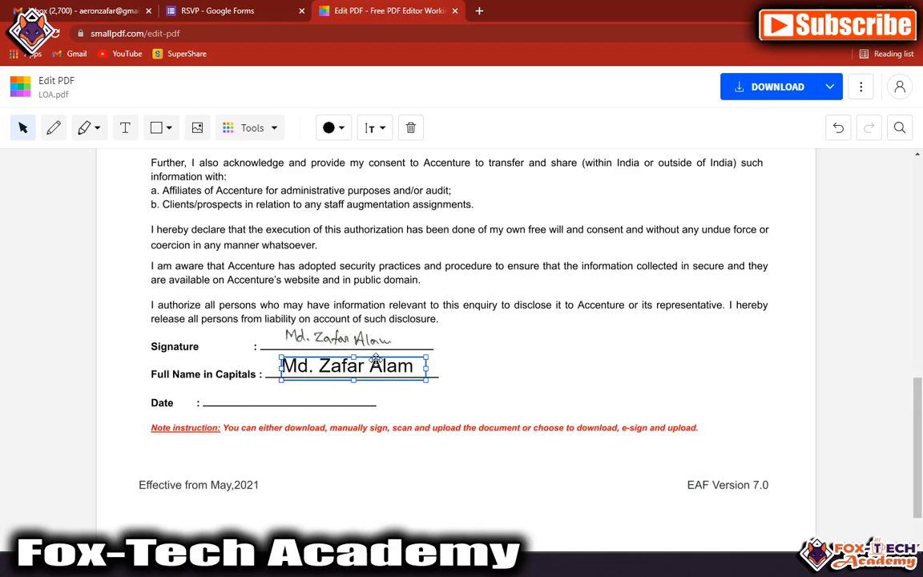
# Step: Add a text box with the date 17/07/2021 on the Date line
pyautogui.click(125, 127)
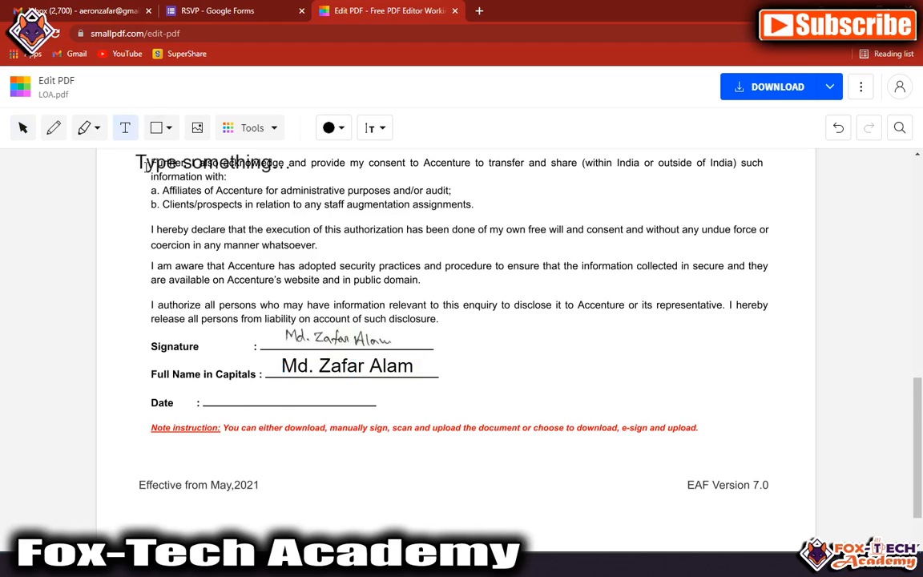
pyautogui.click(230, 390)
pyautogui.write('0')
pyautogui.press('BackSpace')
pyautogui.write('17/7/2021')
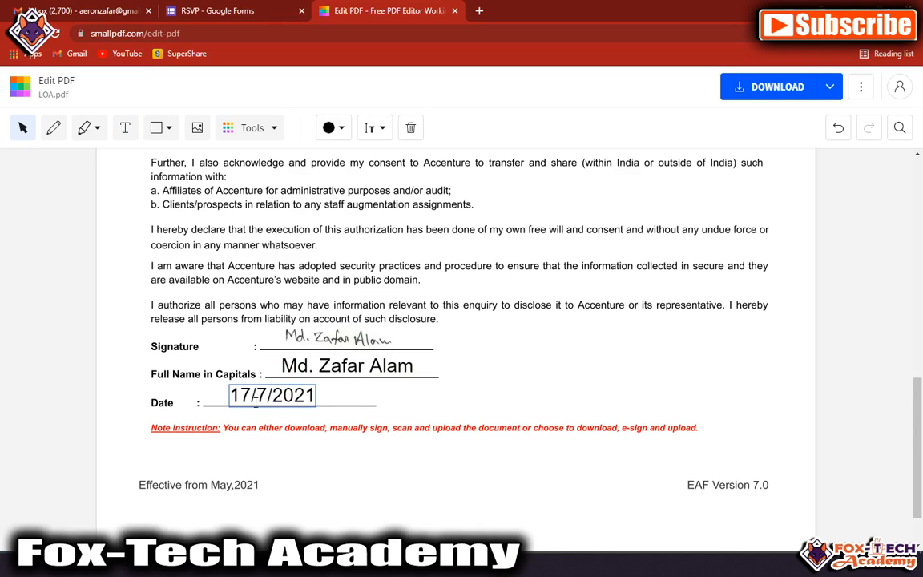
pyautogui.write('0')
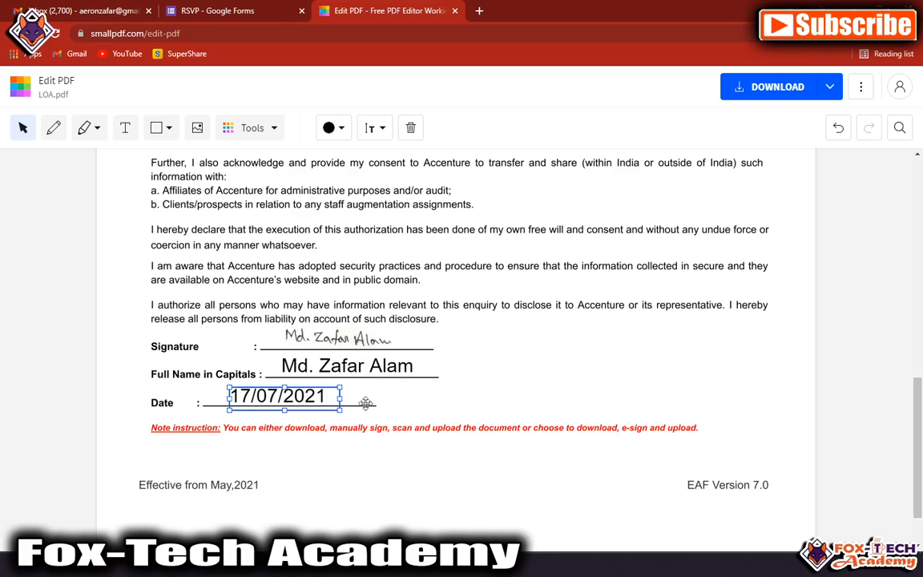
pyautogui.click(462, 408)
pyautogui.scroll(15, 480, 360)
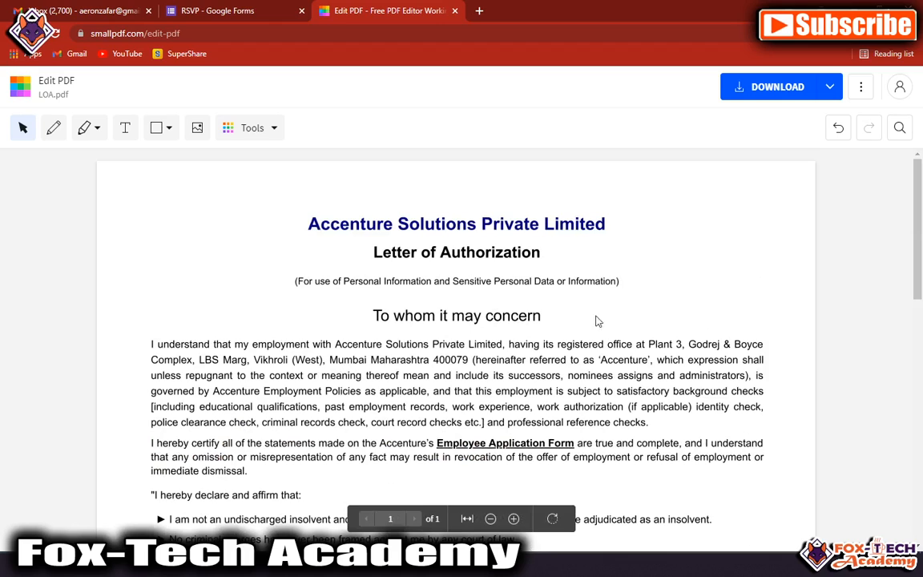
# Step: Download the edited LOA.pdf and open it in Chrome's PDF viewer
pyautogui.click(811, 88)
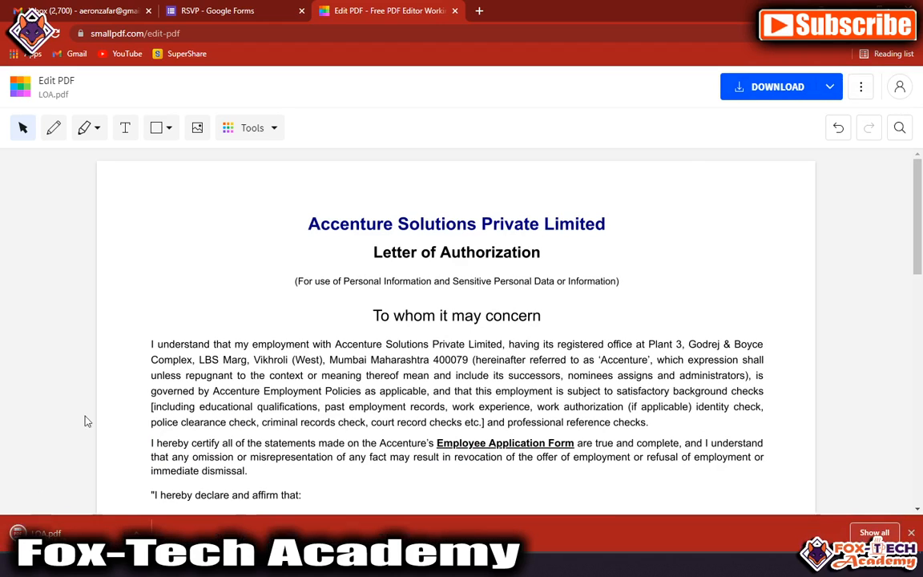
pyautogui.click(64, 531)
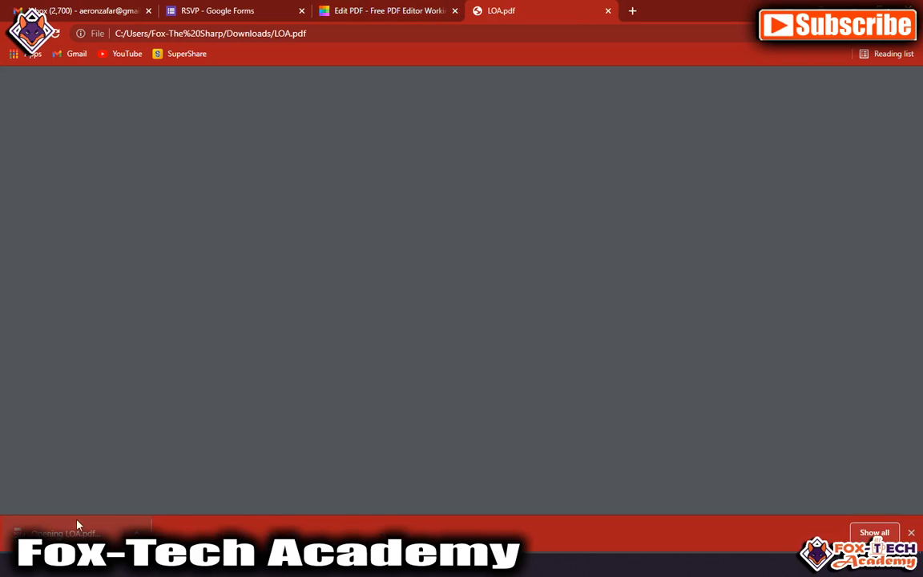
pyautogui.scroll(-5, 339, 369)
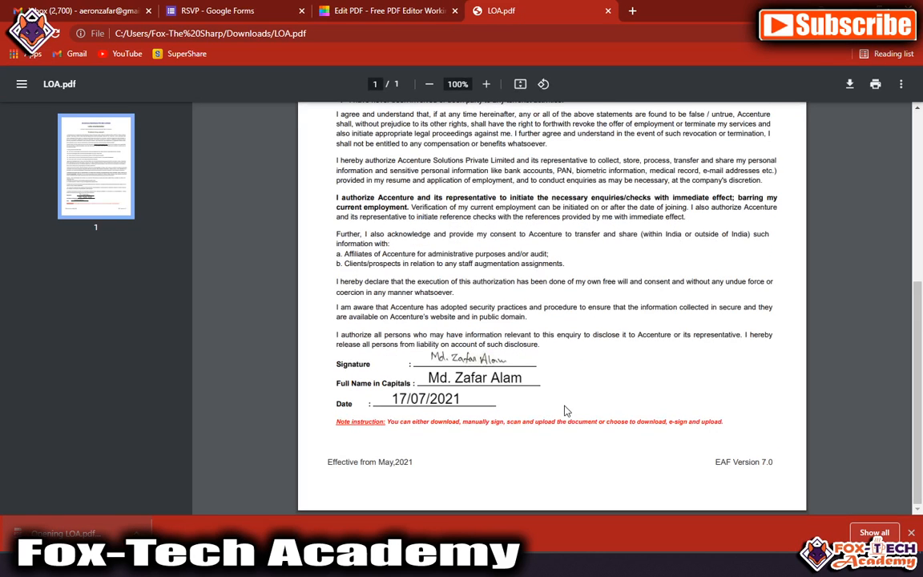
pyautogui.click(911, 533)
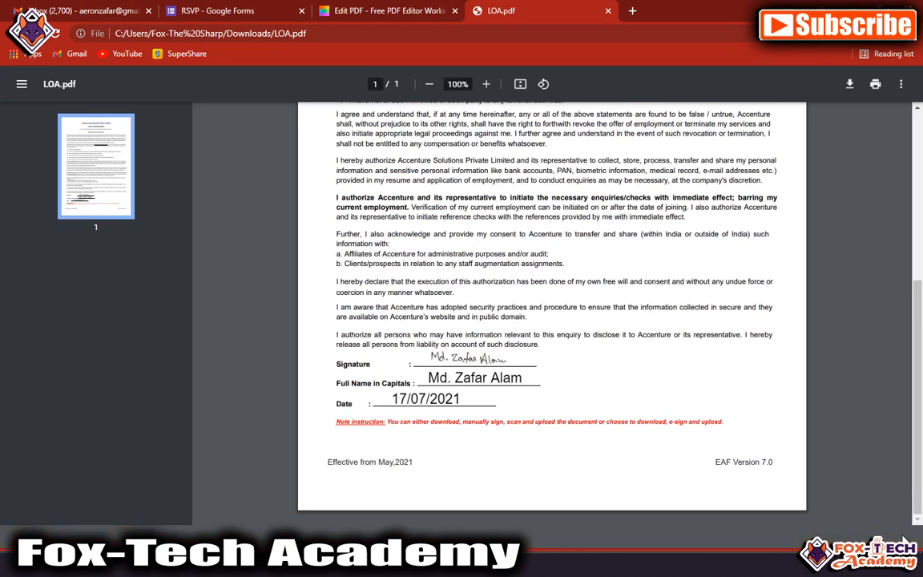
# Step: Review the downloaded LOA.pdf and close its preview tab
pyautogui.scroll(2, 511, 399)
pyautogui.scroll(-2, 462, 443)
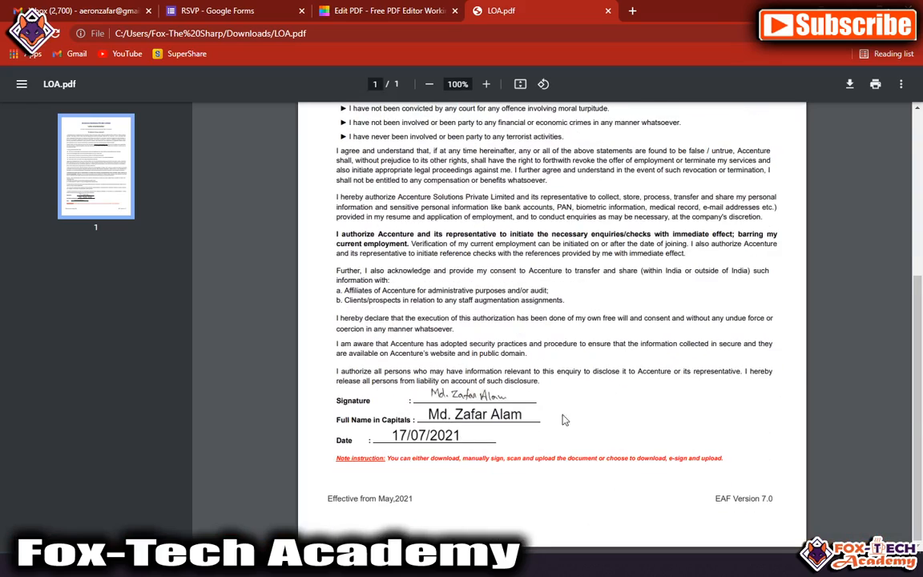
pyautogui.scroll(3, 573, 410)
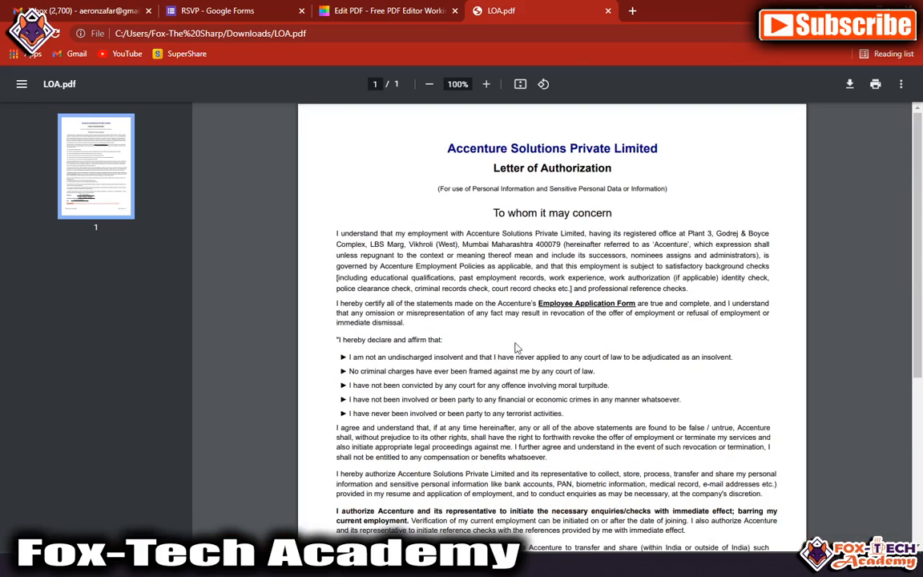
pyautogui.click(607, 11)
# Step: Upload LOA.pdf from Doc Upload to Smallpdf's PDF to Word converter
pyautogui.moveTo(146, 33); pyautogui.dragTo(183, 33)
pyautogui.press('BackSpace')
pyautogui.press('Return')
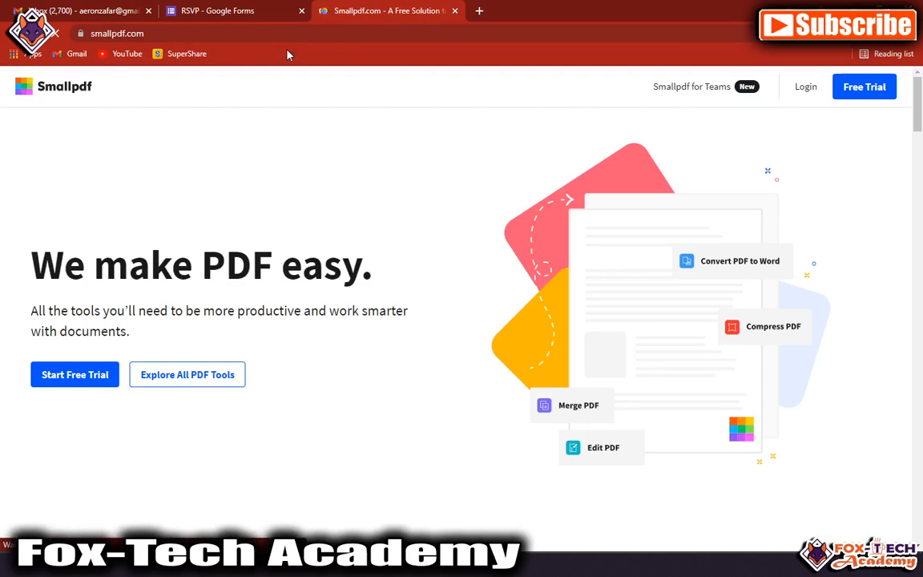
pyautogui.scroll(-4, 301, 125)
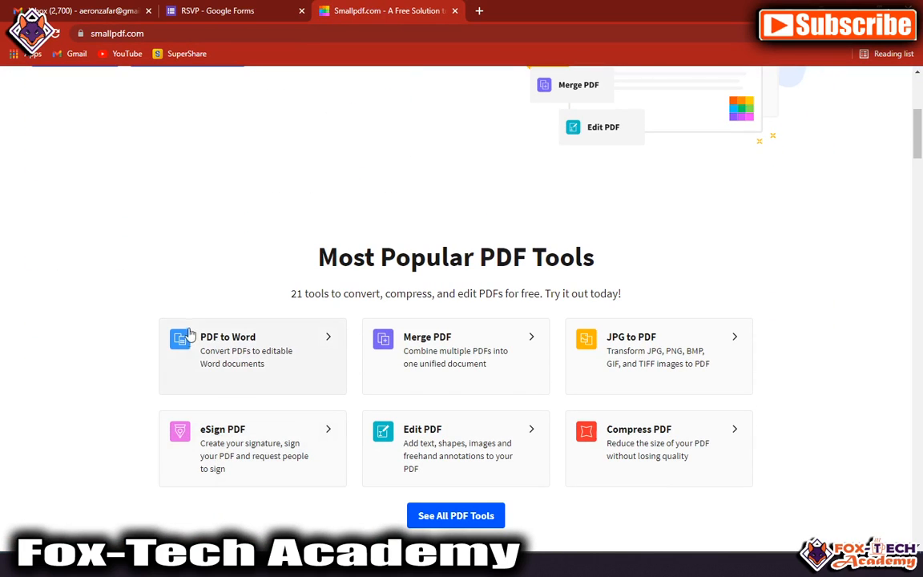
pyautogui.click(230, 343)
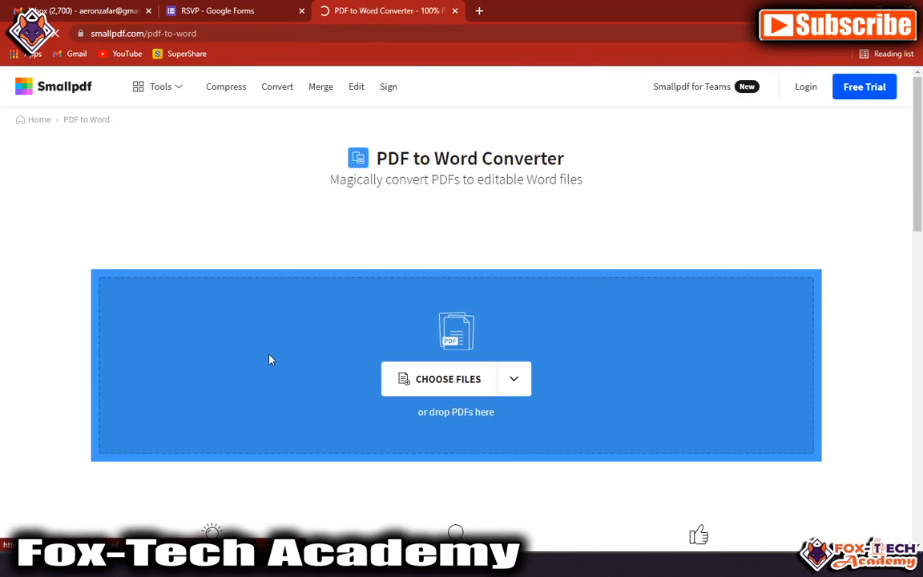
pyautogui.click(440, 381)
pyautogui.scroll(-1, 439, 383)
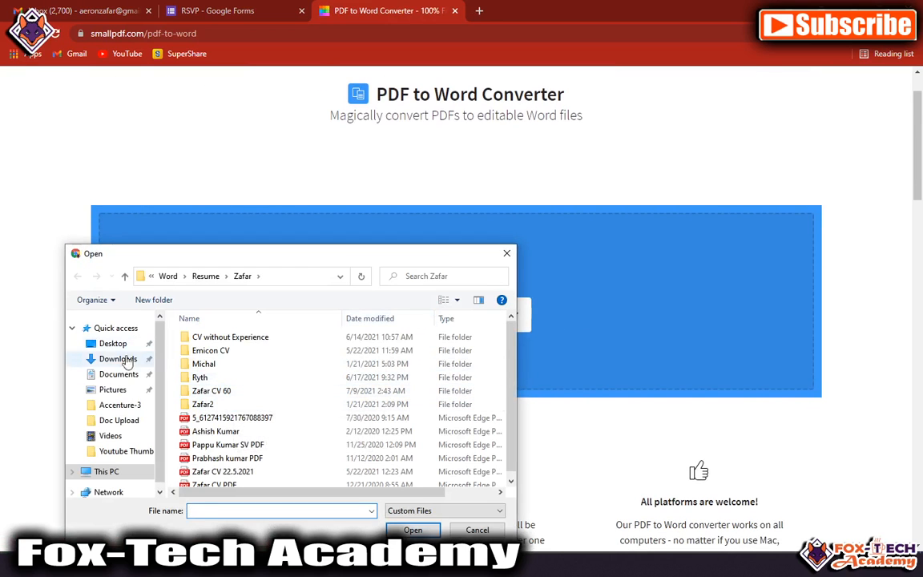
pyautogui.click(119, 420)
pyautogui.doubleClick(232, 366)
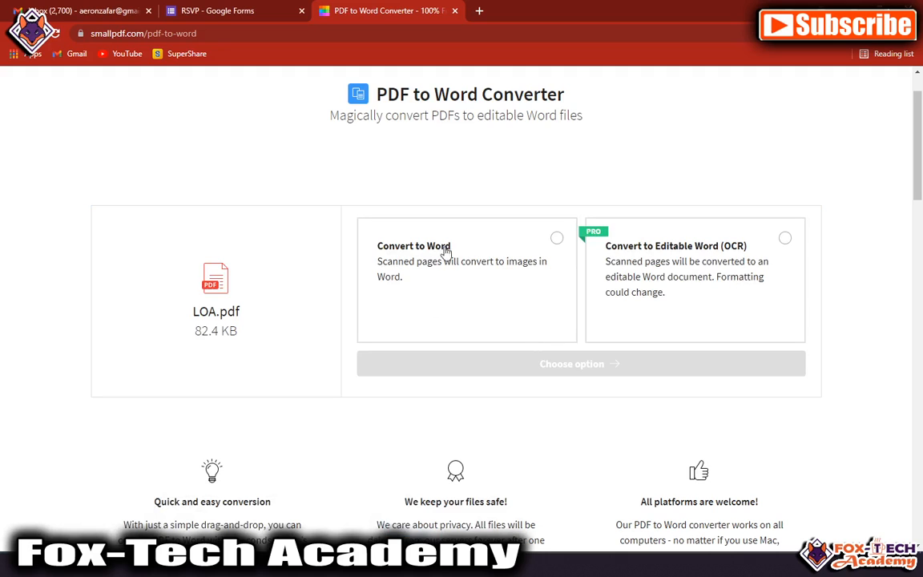
# Step: Convert to Word without OCR, download LOA-converted.docx, and open it
pyautogui.click(557, 239)
pyautogui.click(549, 370)
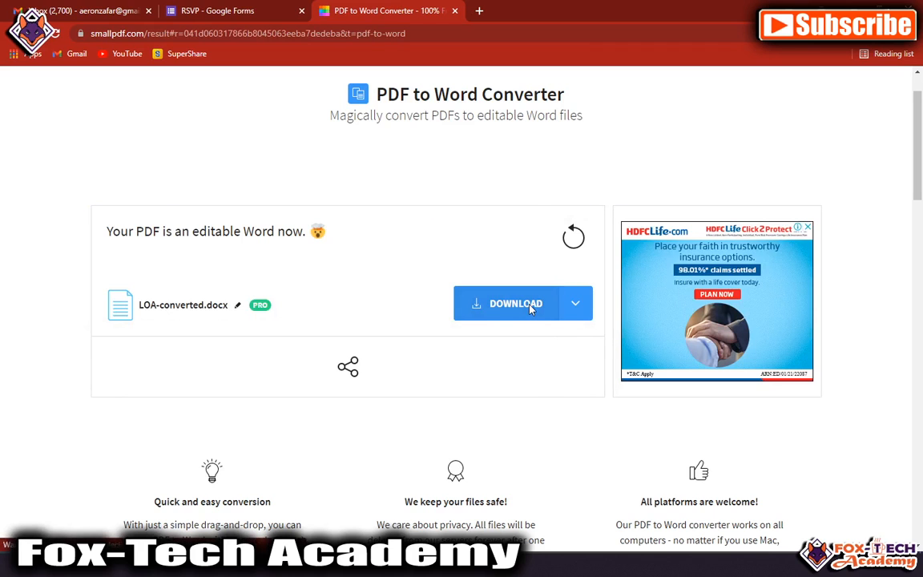
pyautogui.click(553, 308)
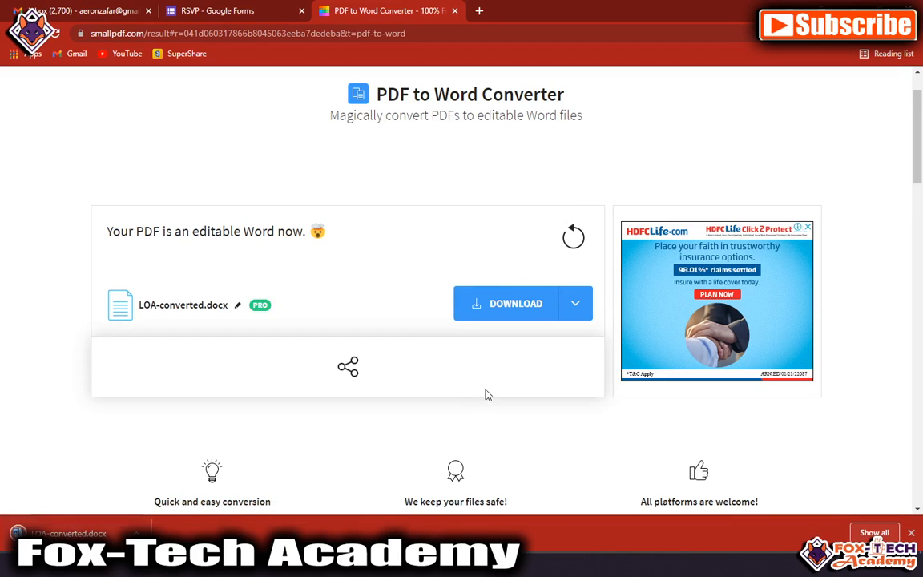
pyautogui.click(64, 533)
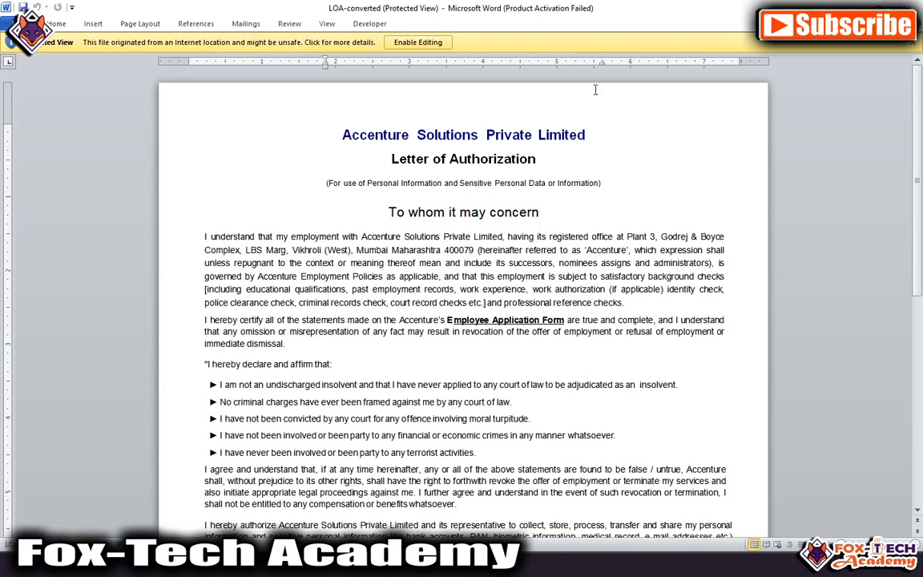
# Step: Dismiss the Office activation notice, enable editing, and scroll to the signature lines
pyautogui.click(587, 400)
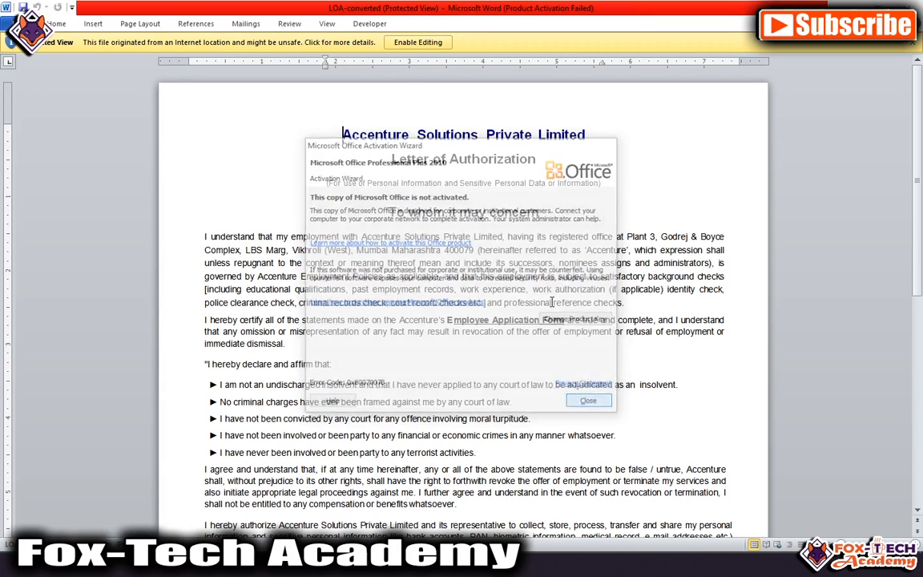
pyautogui.click(394, 42)
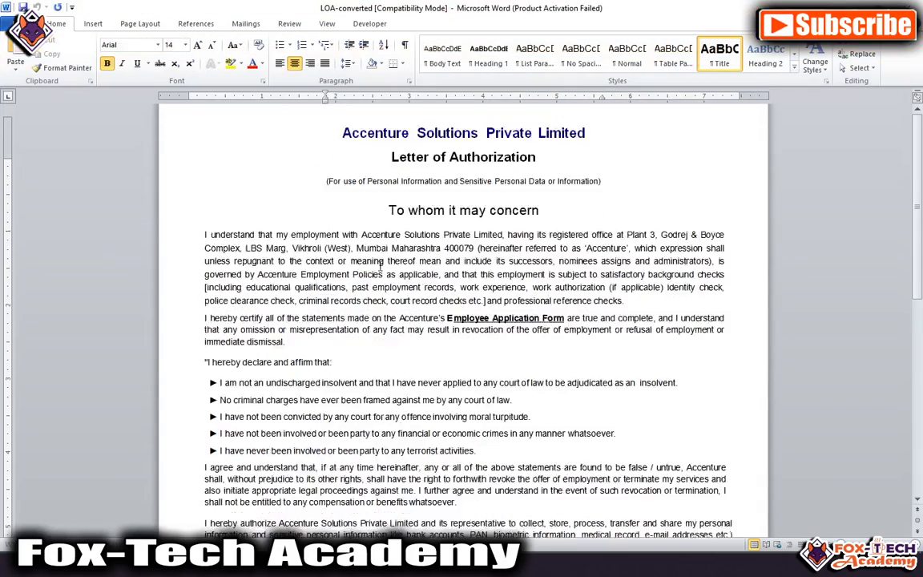
pyautogui.scroll(-10, 385, 266)
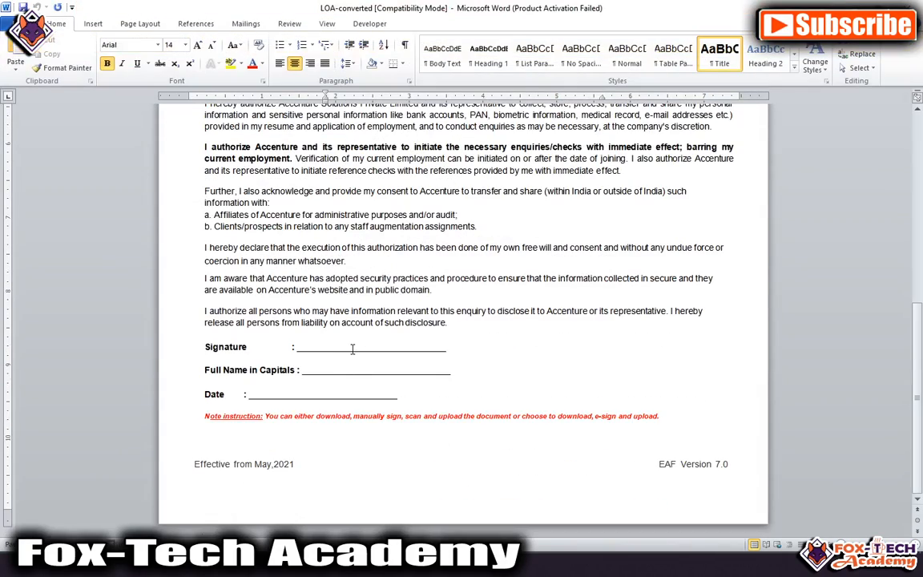
# Step: Insert the signature JPG from Documents > Word > Resume on the Signature line, resized to 1.75" wide
pyautogui.click(352, 349)
pyautogui.click(93, 23)
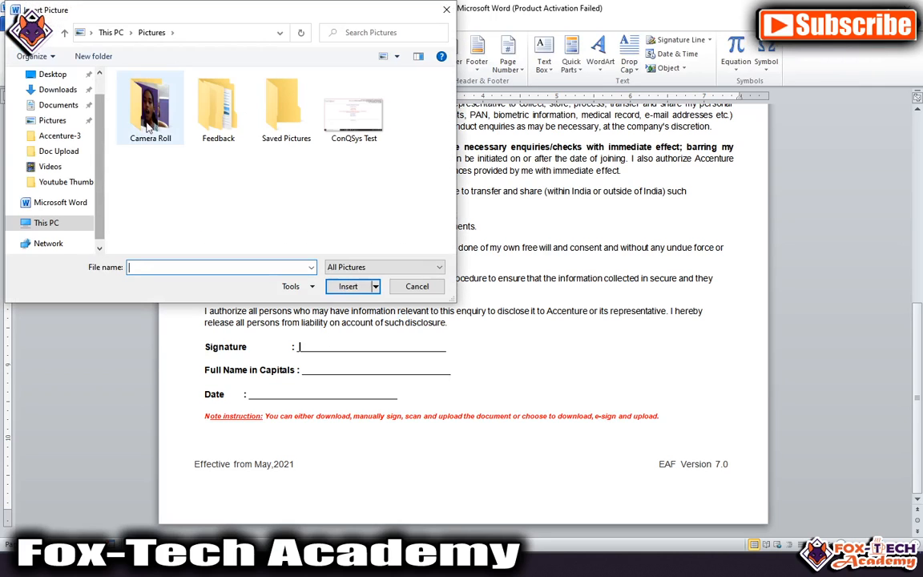
pyautogui.scroll(-1, 69, 143)
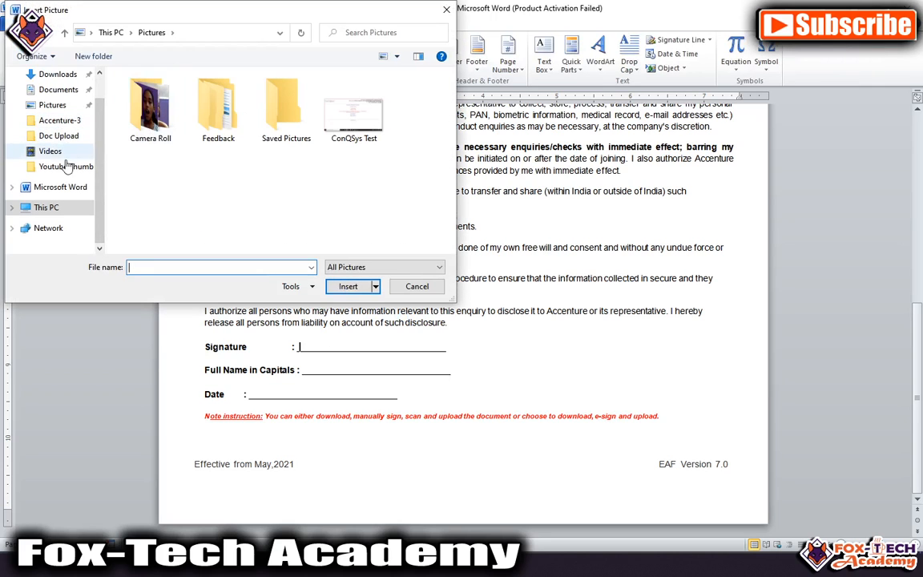
pyautogui.scroll(1, 64, 120)
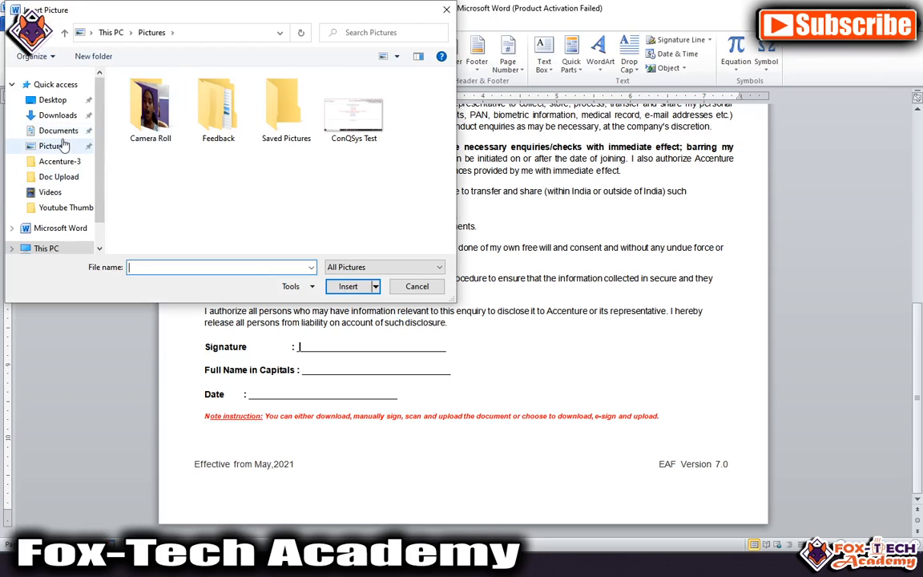
pyautogui.click(57, 129)
pyautogui.scroll(-5, 178, 181)
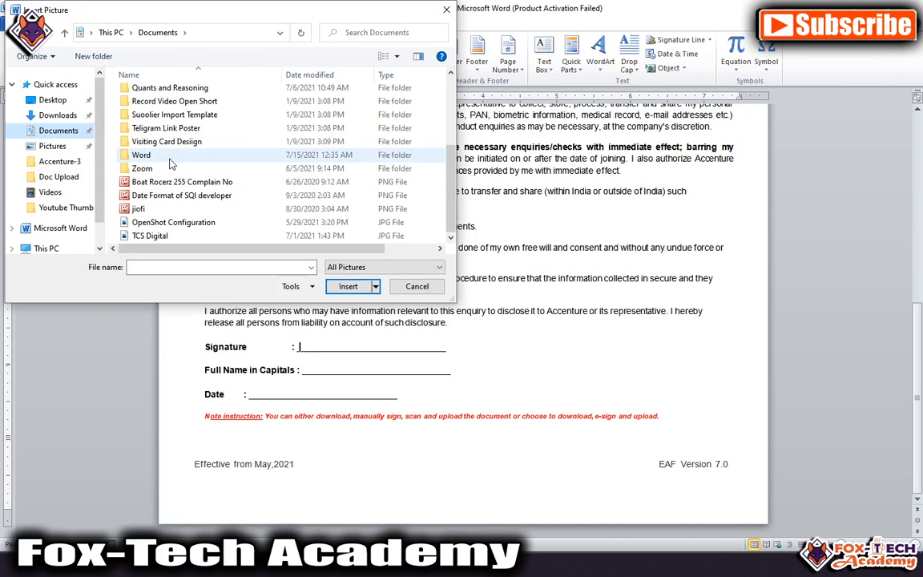
pyautogui.doubleClick(152, 153)
pyautogui.doubleClick(155, 161)
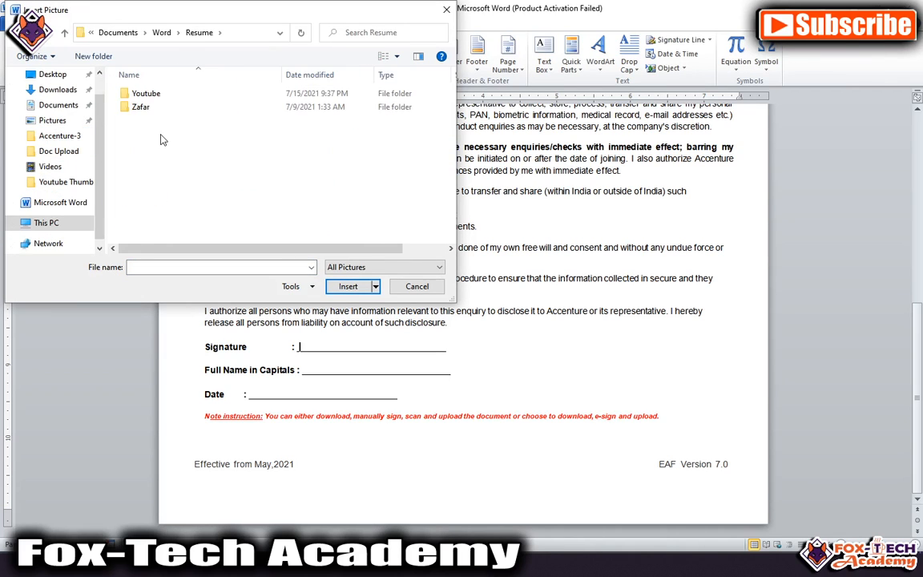
pyautogui.doubleClick(149, 111)
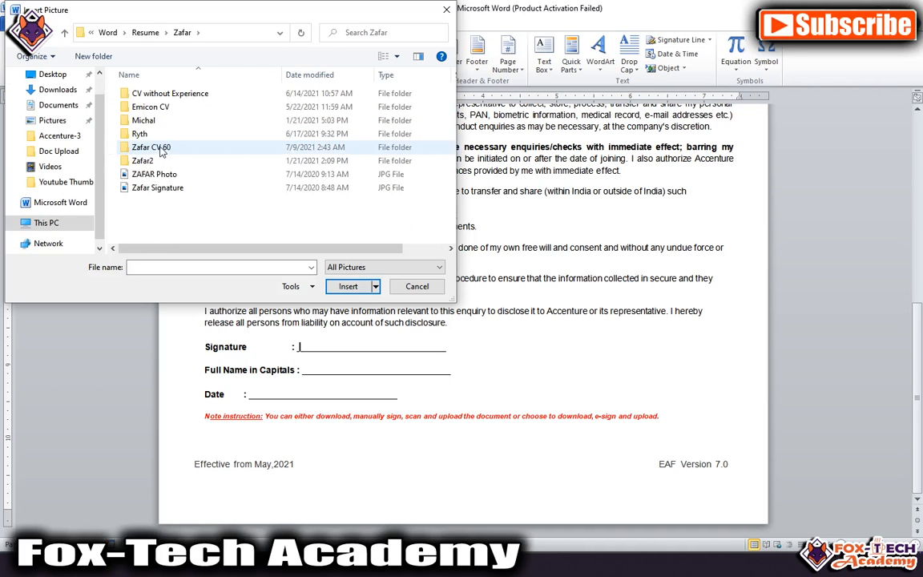
pyautogui.click(156, 187)
pyautogui.doubleClick(156, 186)
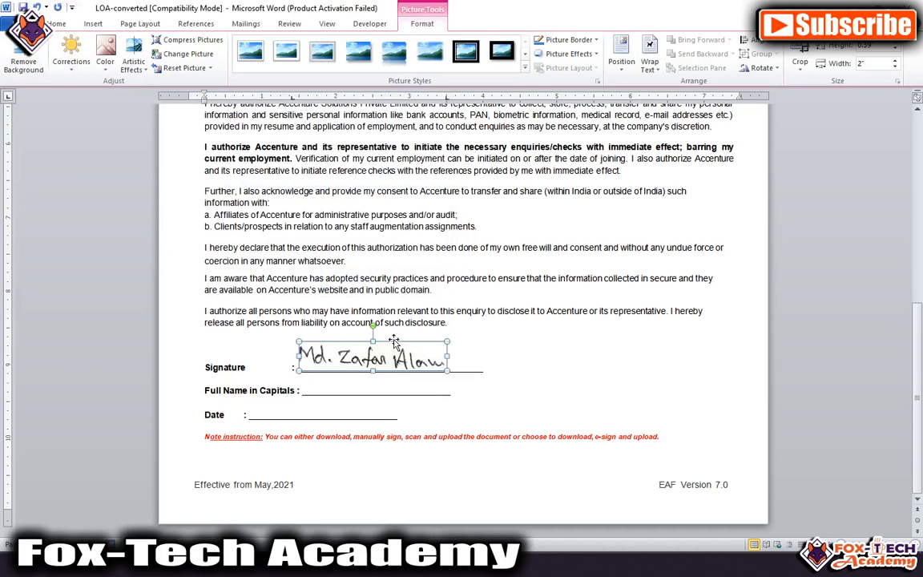
pyautogui.moveTo(446, 341); pyautogui.dragTo(421, 350)
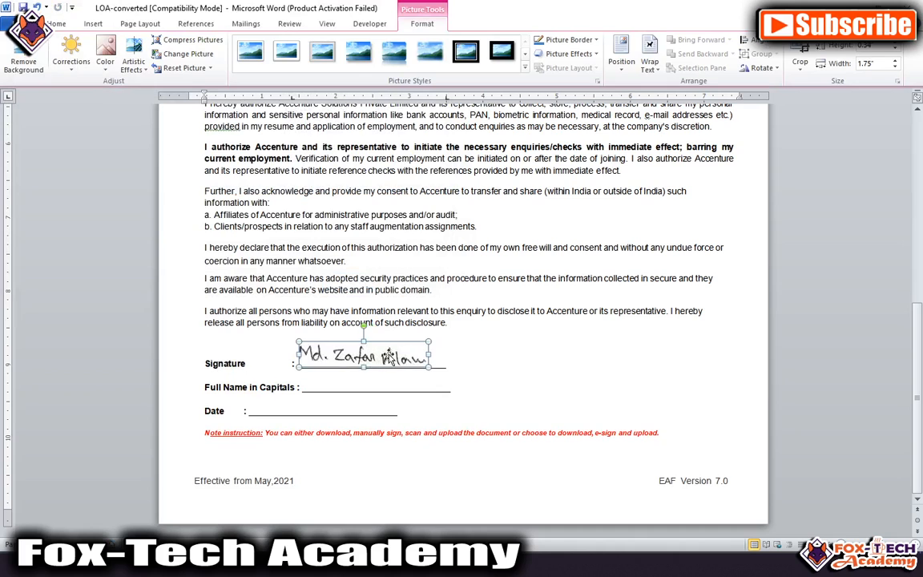
# Step: Type the signer's name on the Full Name line and set it to 14 pt
pyautogui.click(356, 382)
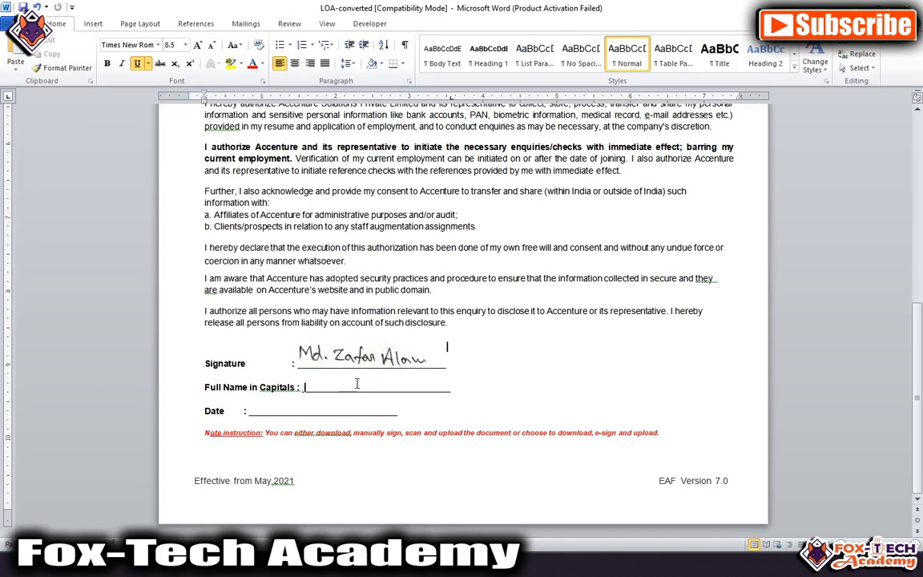
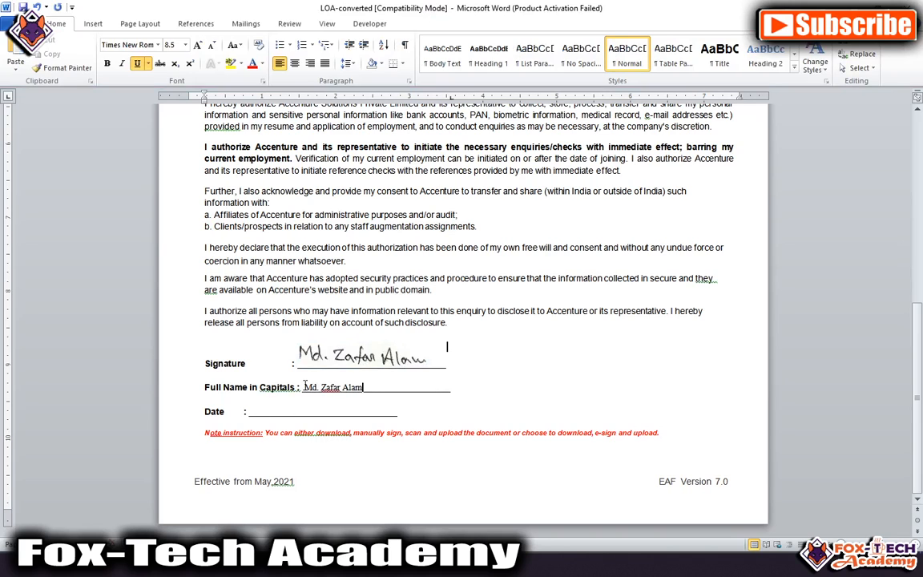
pyautogui.moveTo(304, 385); pyautogui.dragTo(362, 387)
pyautogui.hotkey('ctrl', 'shift', '.')
pyautogui.hotkey('ctrl', 'shift', '.')
pyautogui.hotkey('ctrl', 'shift', '.')
pyautogui.hotkey('ctrl', 'shift', '.')
pyautogui.hotkey('ctrl', 'shift', '.')
pyautogui.hotkey('ctrl', 'shift', '.')
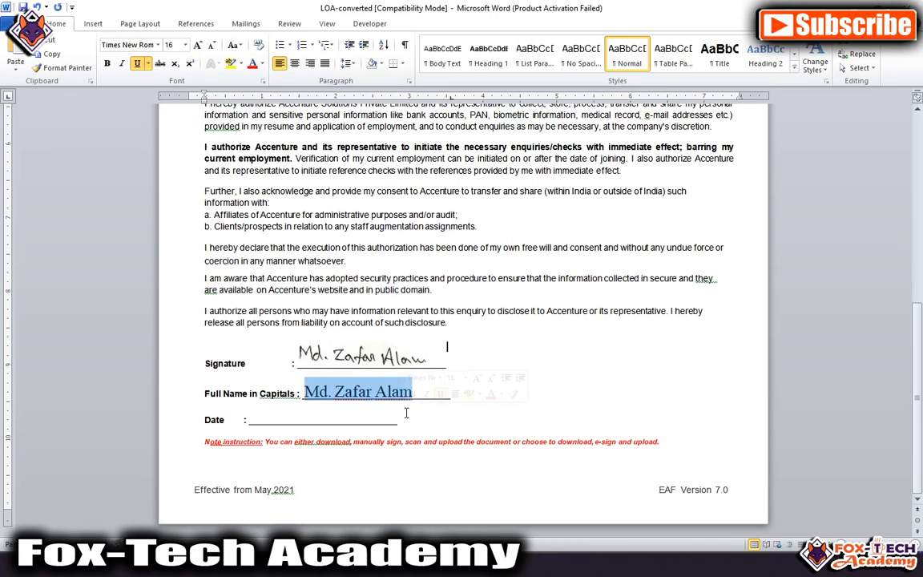
pyautogui.hotkey('ctrl', 'shift', ',')
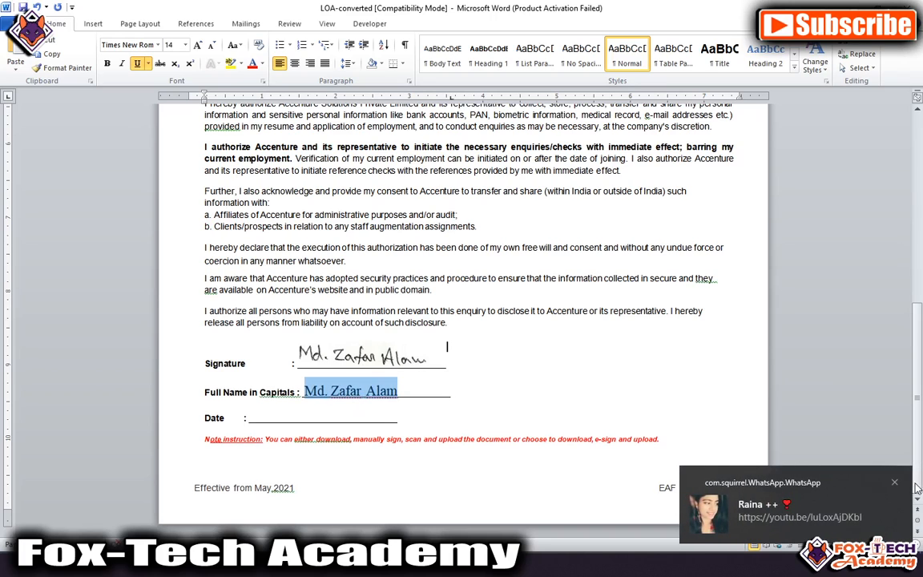
# Step: Enlarge the 17/07/2021 date on the Date line to size 12
pyautogui.click(317, 416)
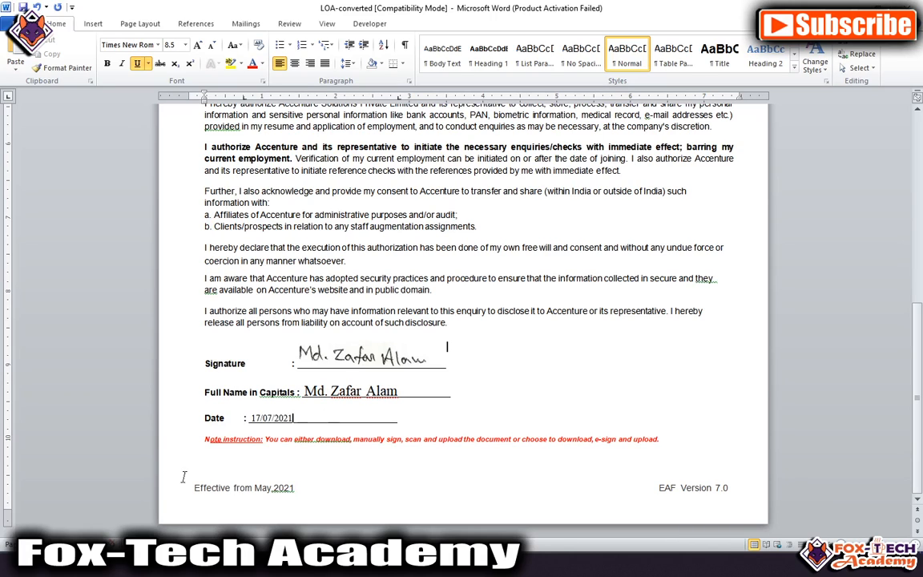
pyautogui.moveTo(255, 420); pyautogui.dragTo(277, 423)
pyautogui.hotkey('ctrl', 'shift', '.')
pyautogui.hotkey('ctrl', 'shift', '.')
pyautogui.hotkey('ctrl', 'shift', '.')
pyautogui.hotkey('ctrl', 'shift', '.')
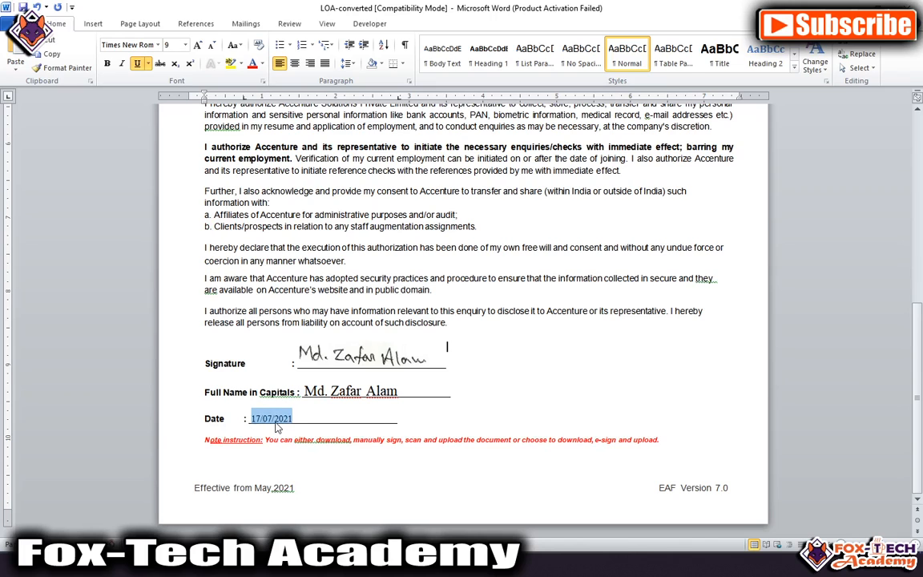
pyautogui.click(373, 409)
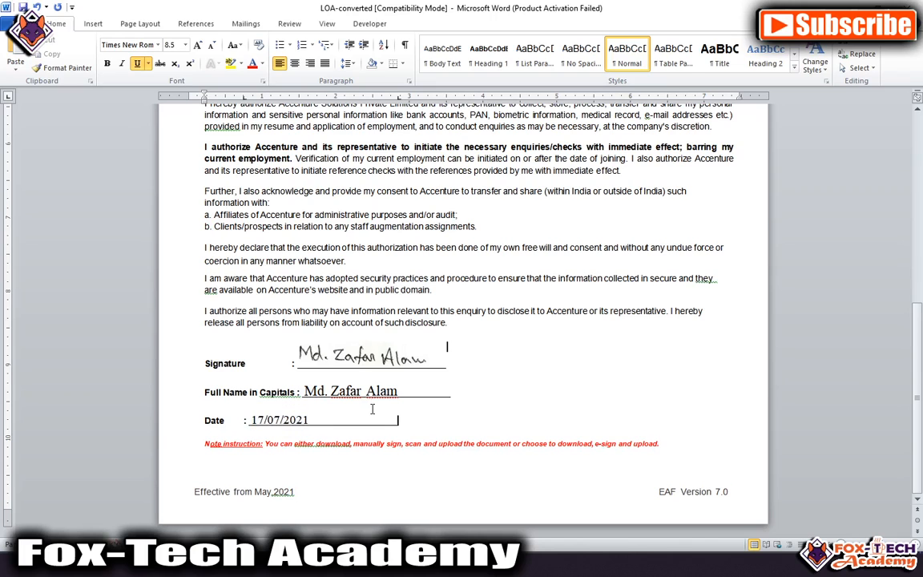
pyautogui.scroll(9, 380, 417)
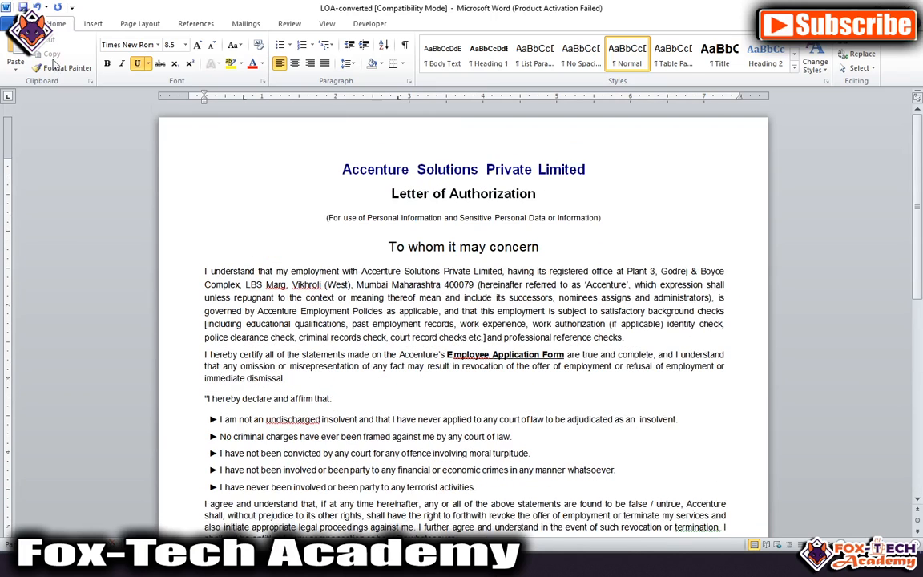
pyautogui.click(25, 25)
# Step: Save a copy as PDF type, renamed to 'LOA with eSign'
pyautogui.click(54, 64)
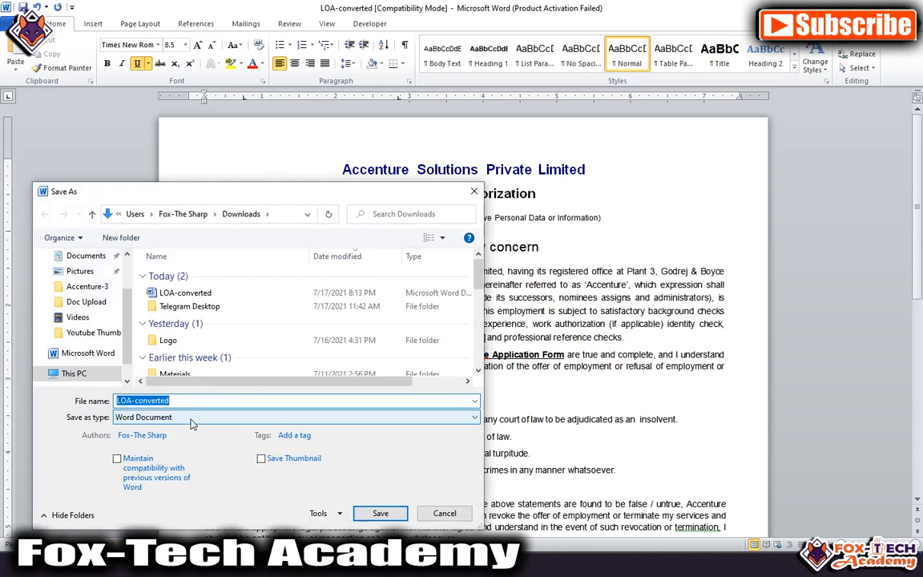
pyautogui.click(191, 418)
pyautogui.click(161, 309)
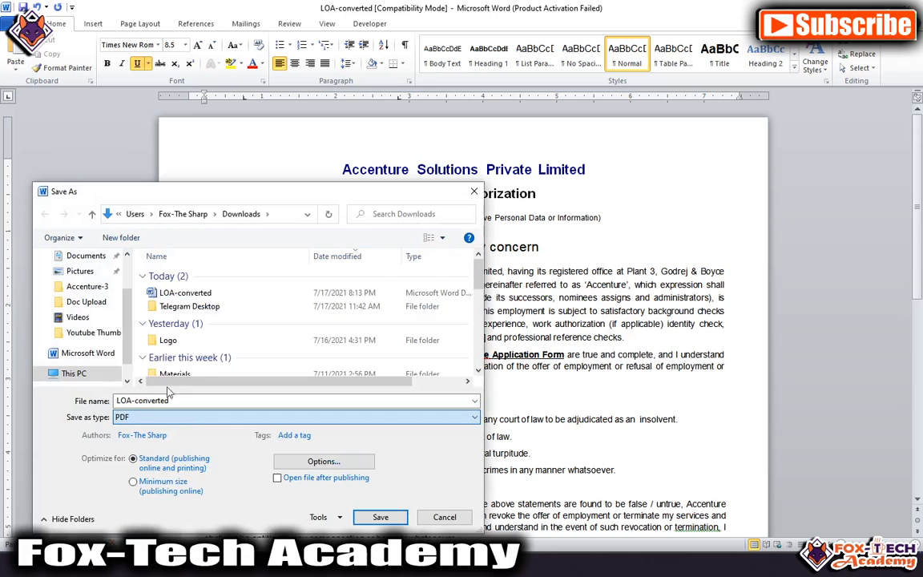
pyautogui.click(206, 398)
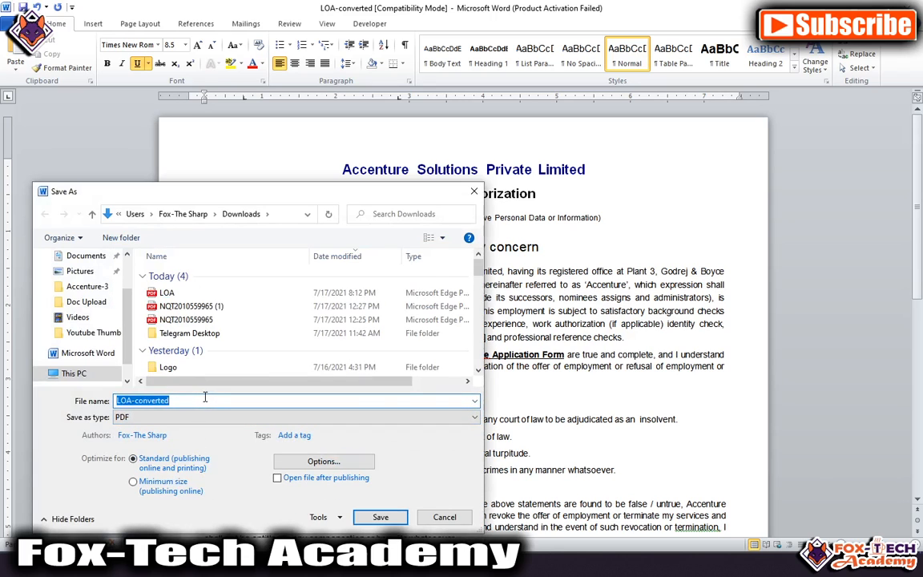
pyautogui.click(200, 399)
pyautogui.moveTo(138, 398); pyautogui.dragTo(171, 399)
pyautogui.press('BackSpace')
pyautogui.write('with')
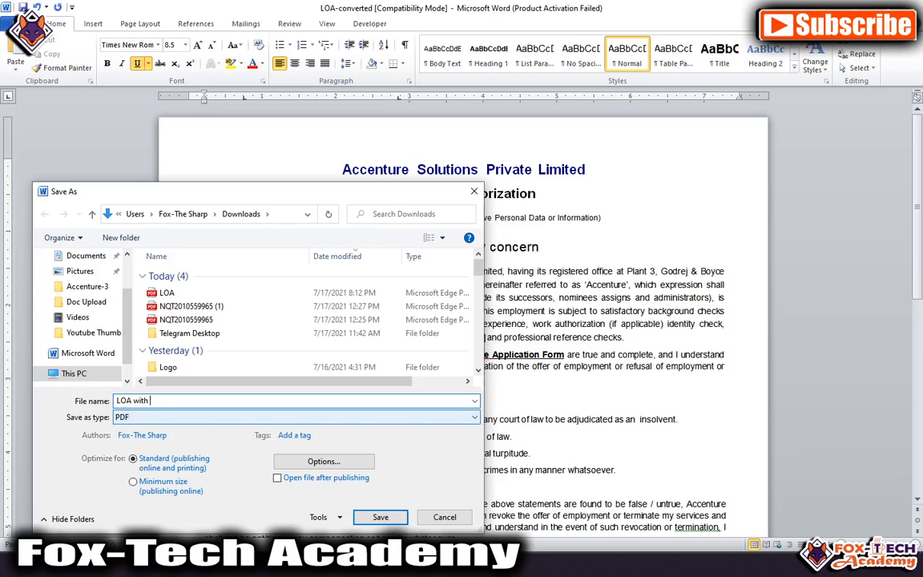
pyautogui.write('gn')
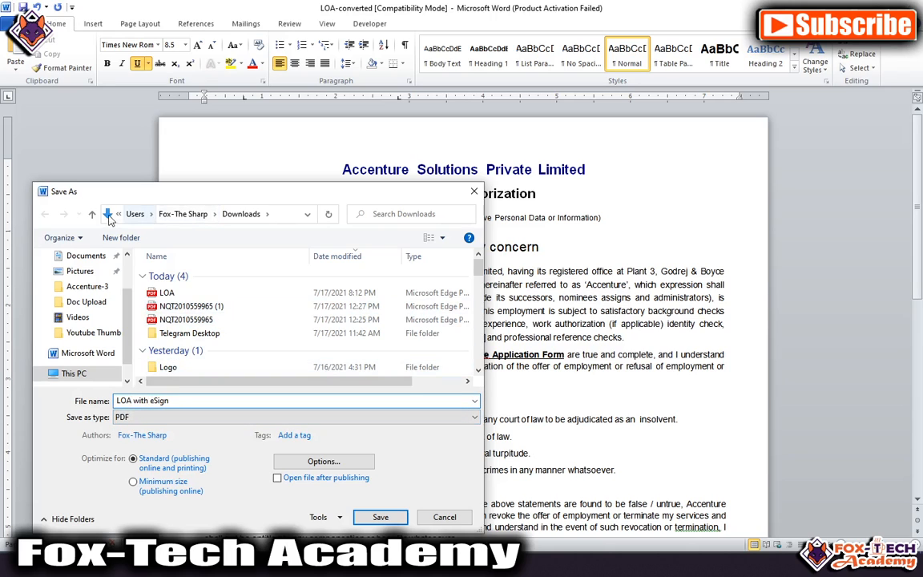
# Step: Save the PDF into the Doc Upload folder and close Word
pyautogui.click(86, 301)
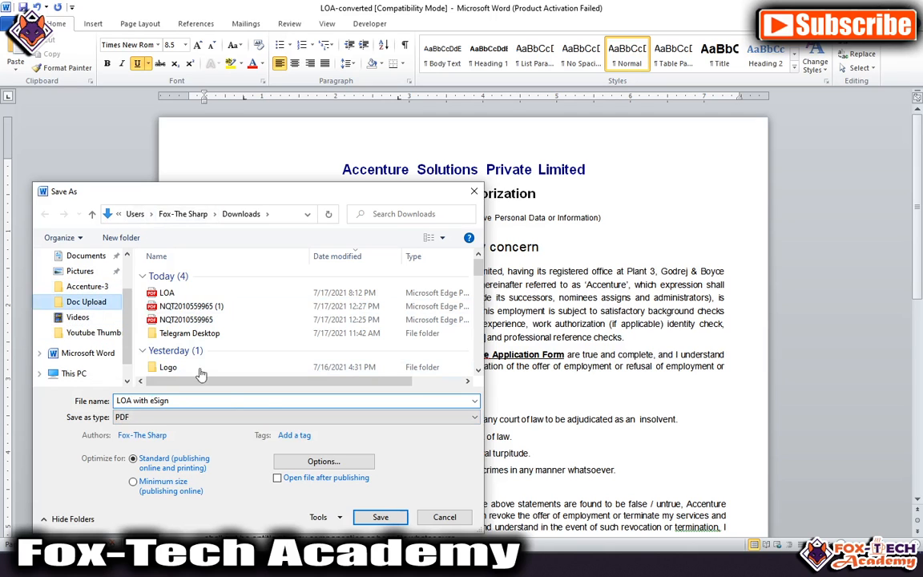
pyautogui.click(367, 519)
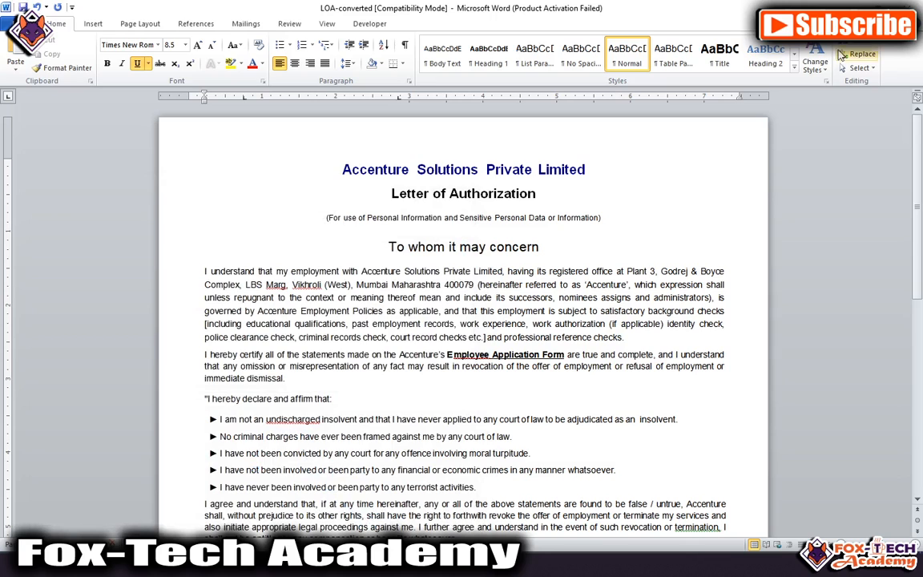
pyautogui.click(848, 6)
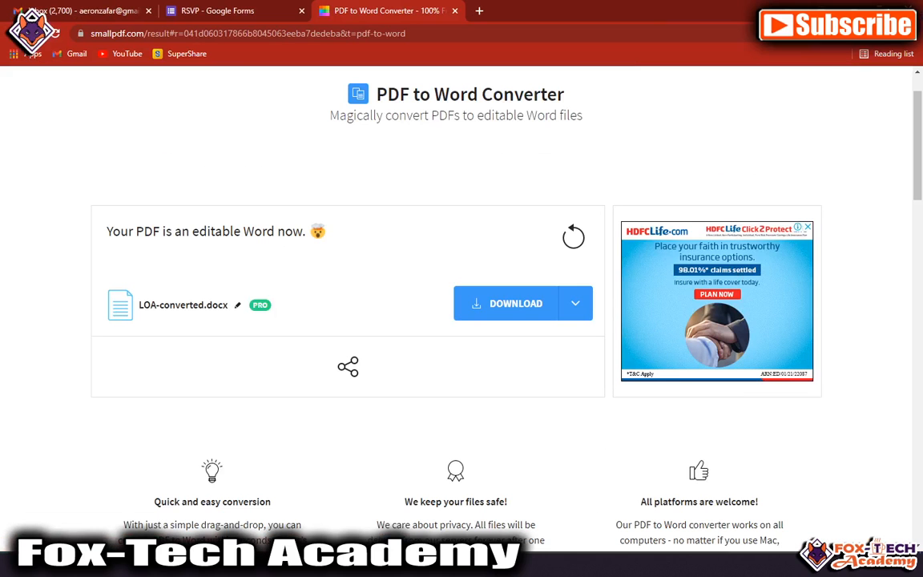
# Step: Open 'LOA with eSign' from the Doc Upload folder in Microsoft Edge
pyautogui.click(214, 525)
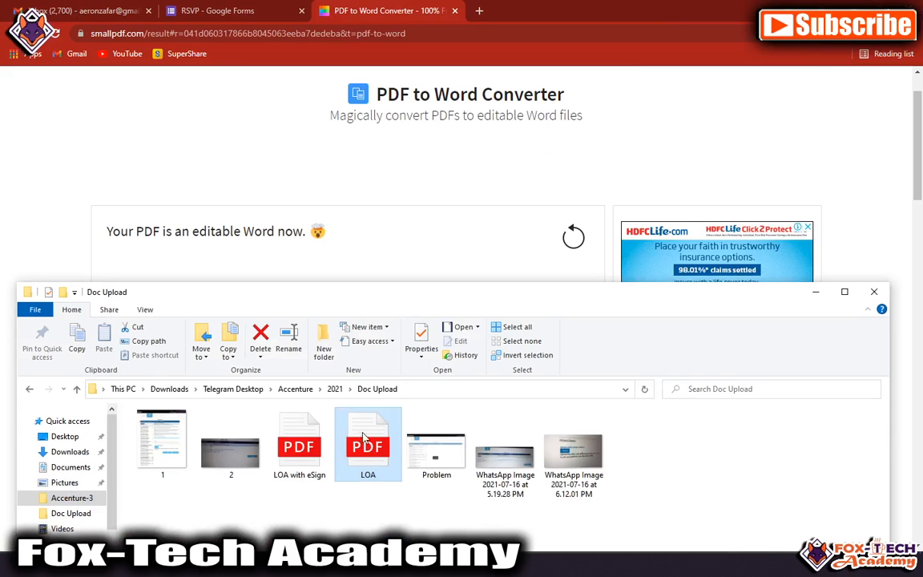
pyautogui.click(298, 451)
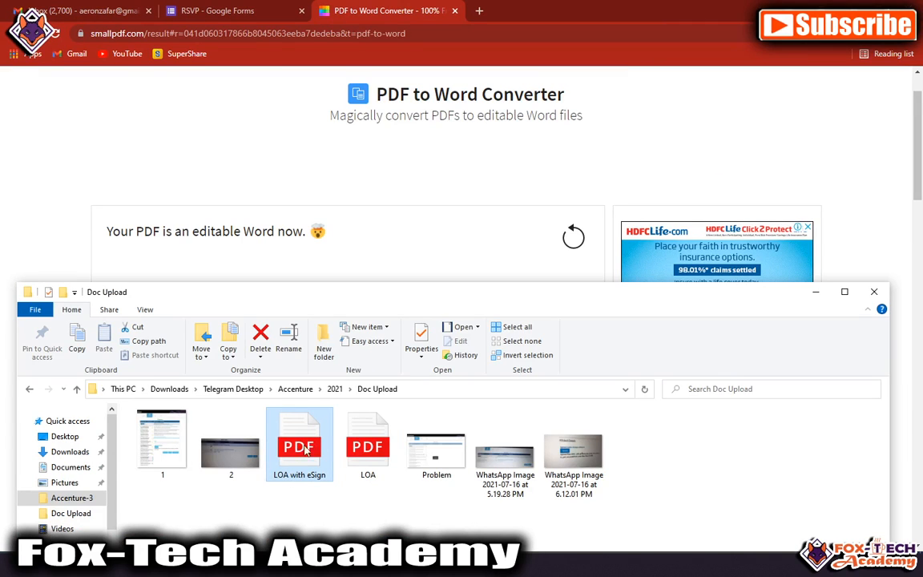
pyautogui.doubleClick(305, 440)
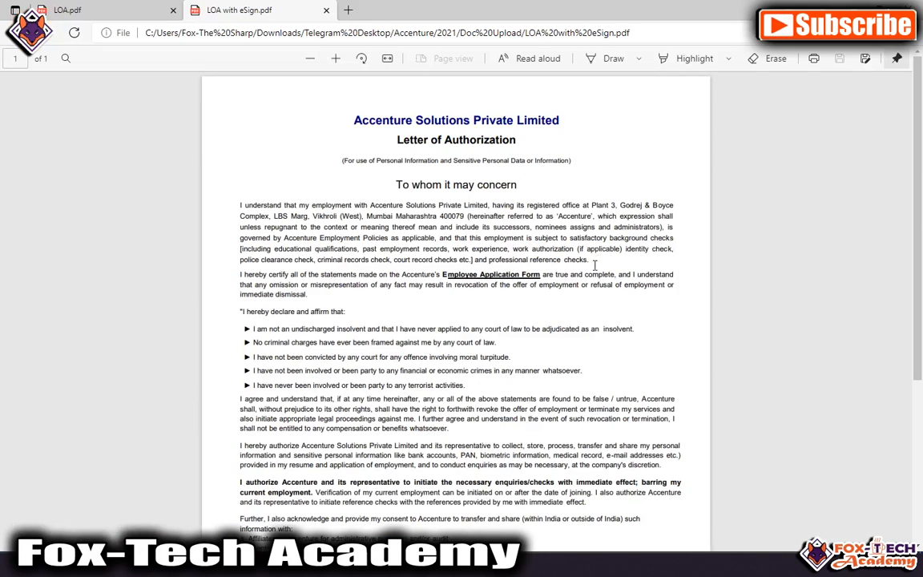
# Step: Review the letter's signature, full name and 17/07/2021 date in the PDF
pyautogui.scroll(-5, 597, 259)
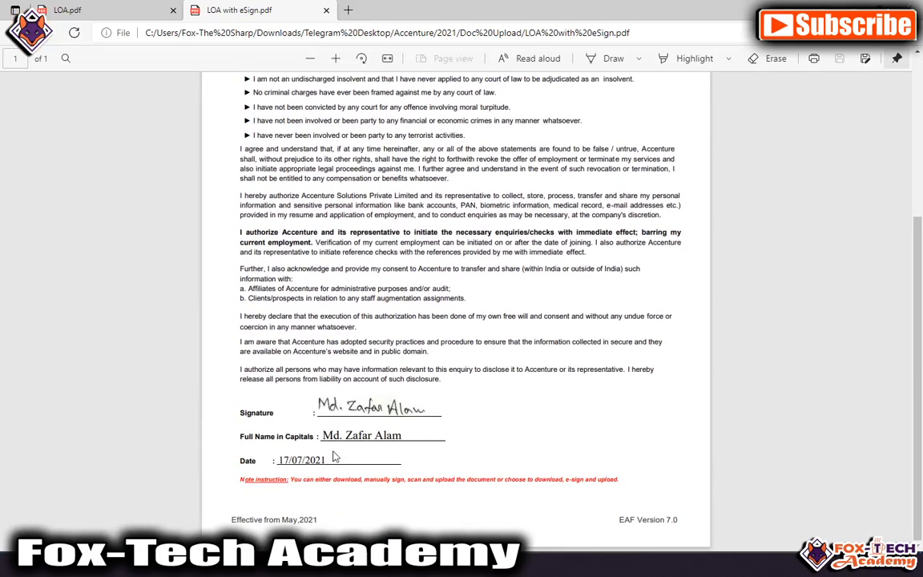
pyautogui.moveTo(321, 459); pyautogui.dragTo(337, 470)
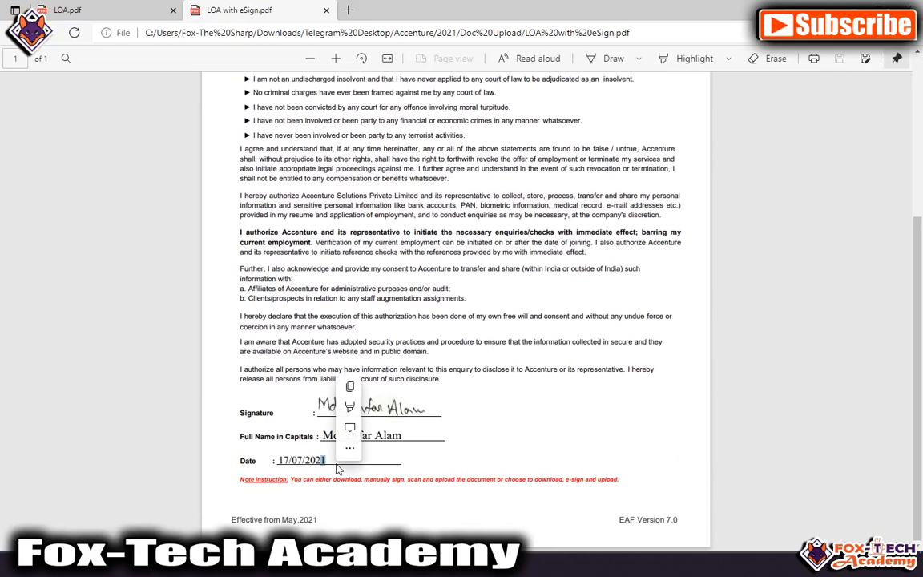
pyautogui.scroll(5, 554, 391)
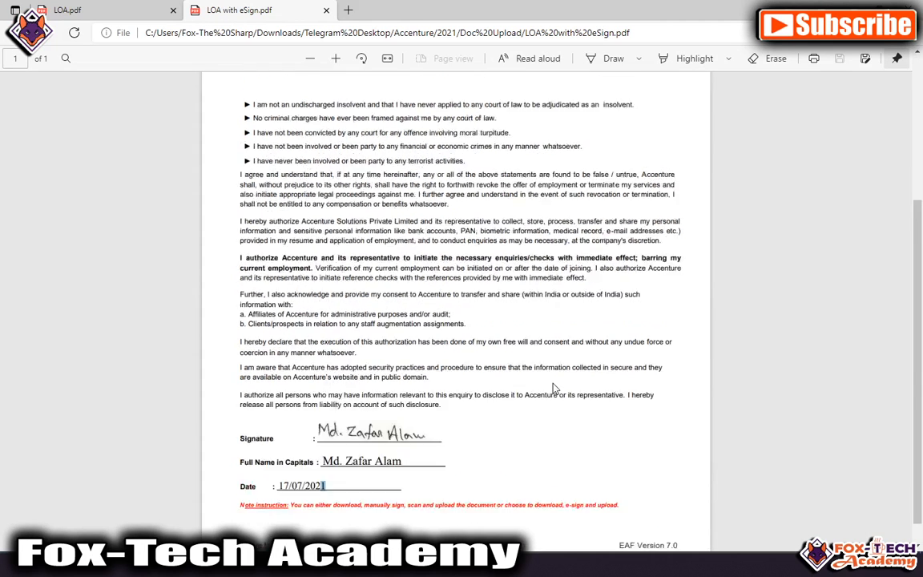
pyautogui.moveTo(413, 185); pyautogui.dragTo(465, 381)
pyautogui.moveTo(462, 329); pyautogui.dragTo(476, 377)
pyautogui.click(386, 385)
pyautogui.scroll(-1, 392, 374)
pyautogui.scroll(-3, 392, 374)
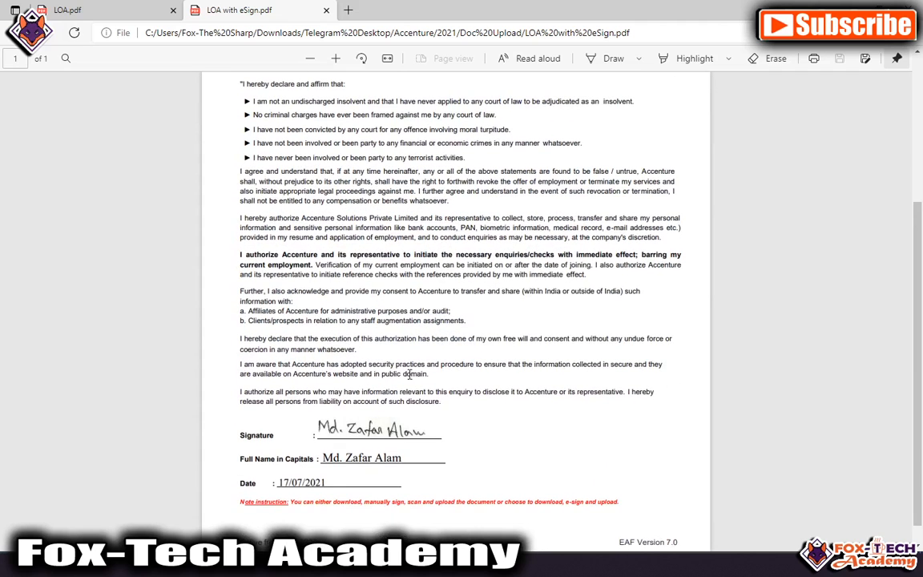
pyautogui.scroll(-2, 405, 374)
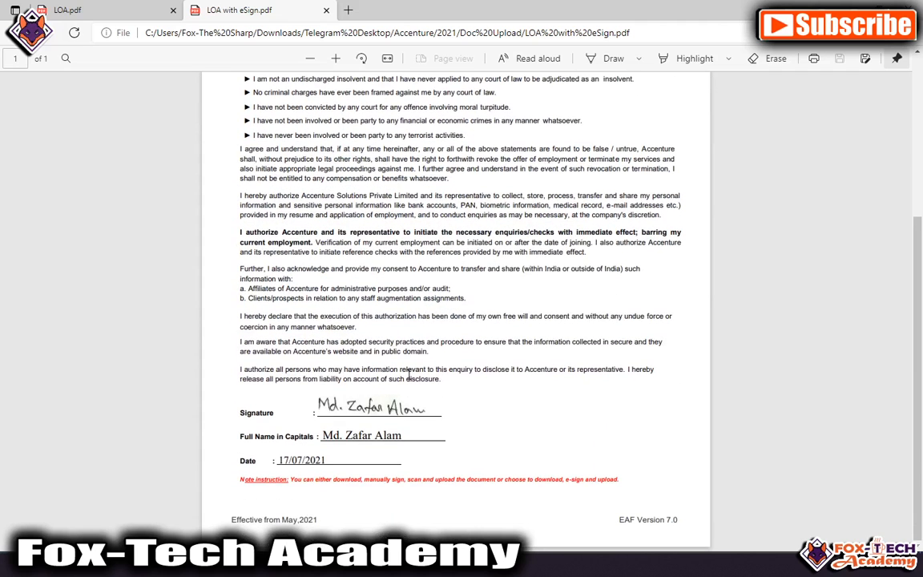
pyautogui.scroll(5, 404, 392)
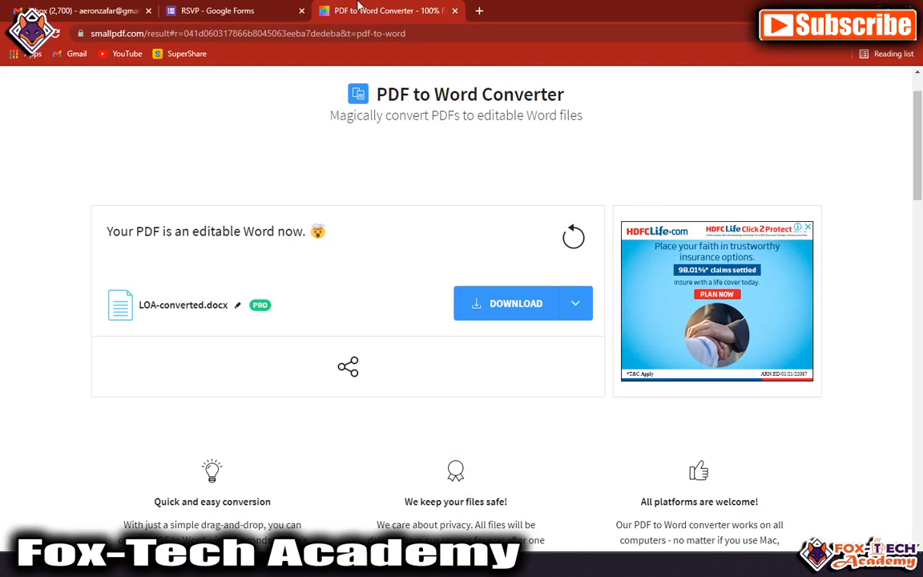
# Step: Review the RSVP form's questions: 'Can you attend?', 'Student Name' and 'In which company you are selected'
pyautogui.click(241, 11)
pyautogui.click(406, 145)
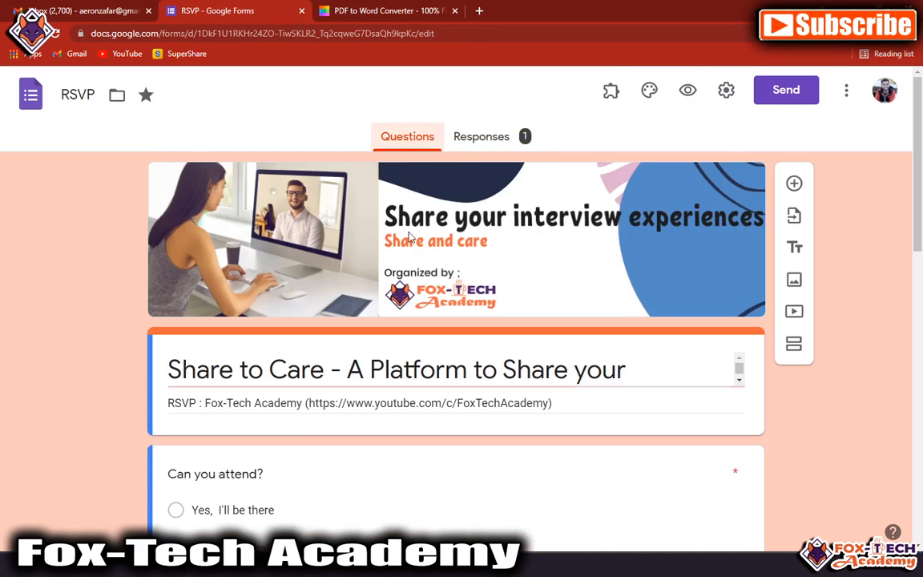
pyautogui.scroll(-4, 354, 407)
pyautogui.scroll(-5, 354, 416)
pyautogui.scroll(10, 338, 389)
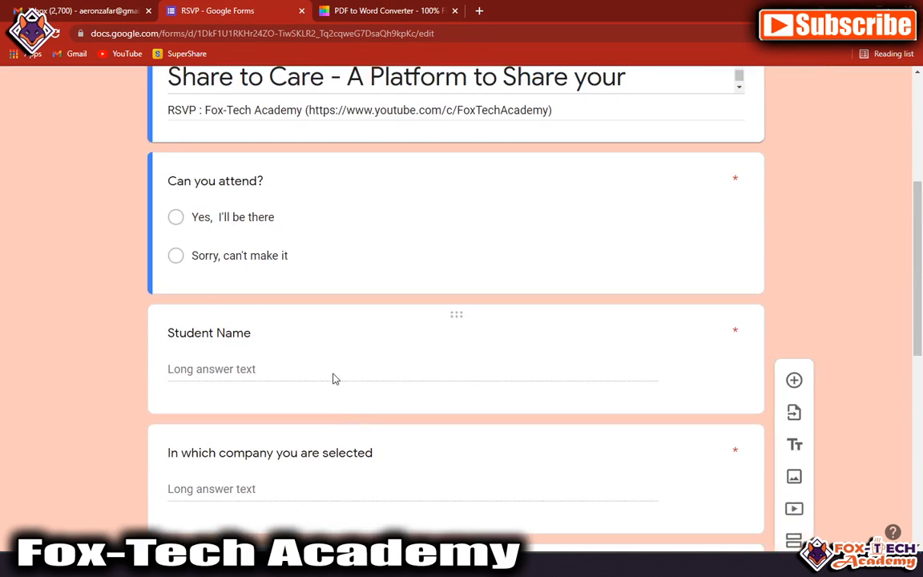